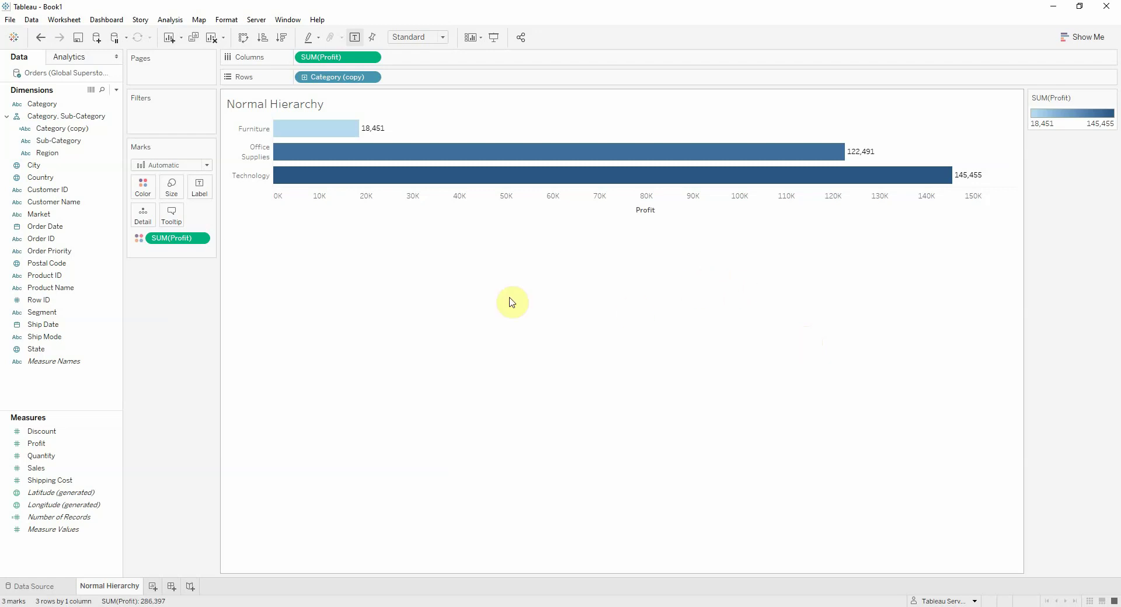
- Test the Normal Hierarchy chart: drill down to regions, toggle Chairs, then collapse to categories
mouse_move(253, 130)
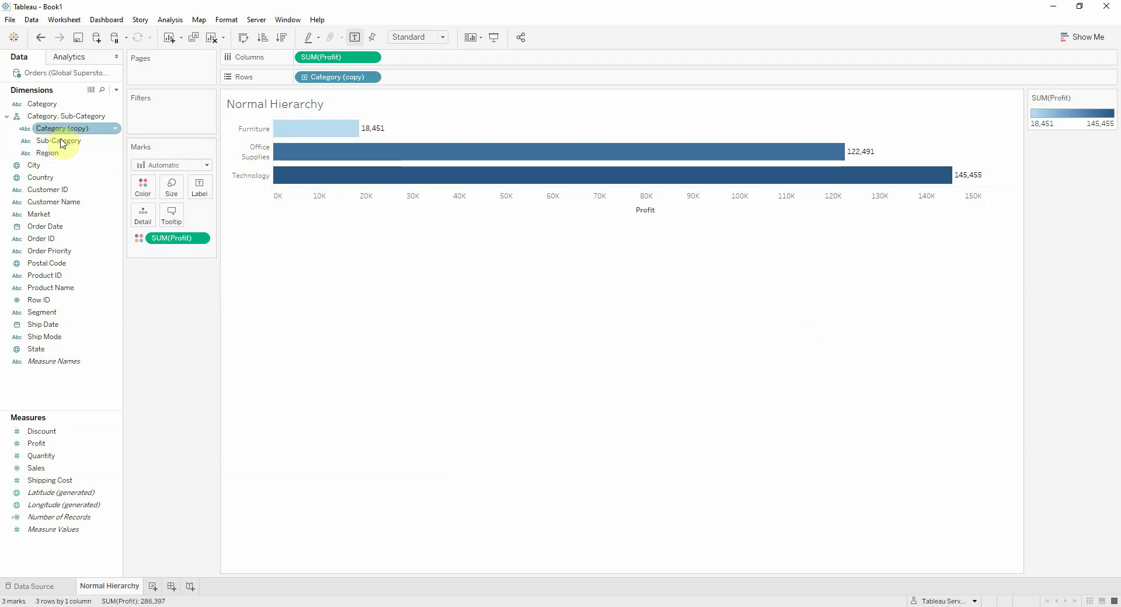
click(259, 126)
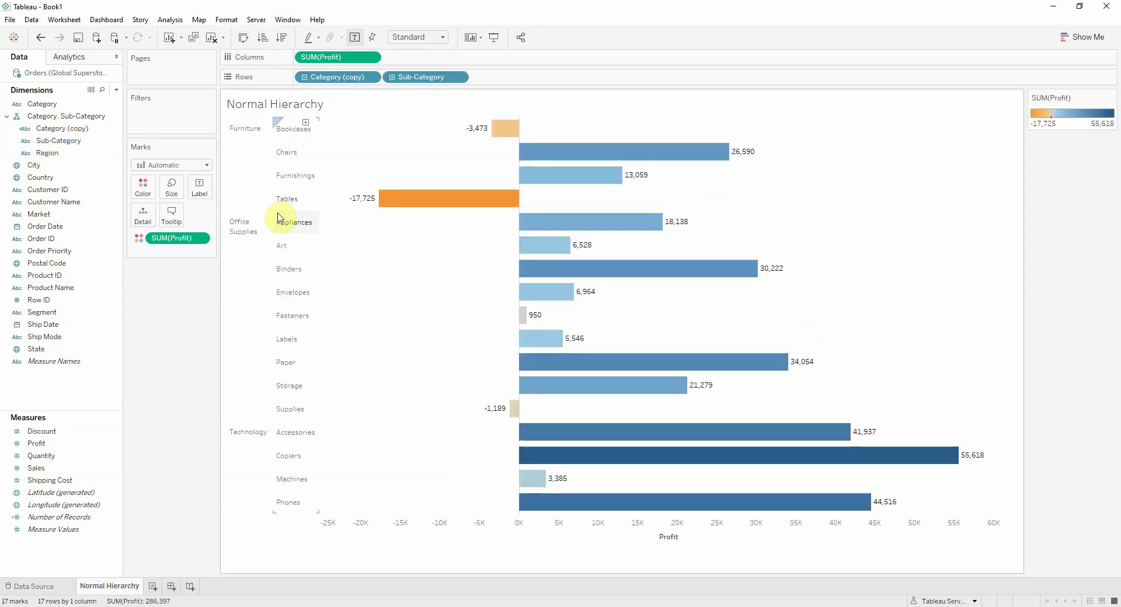
click(305, 122)
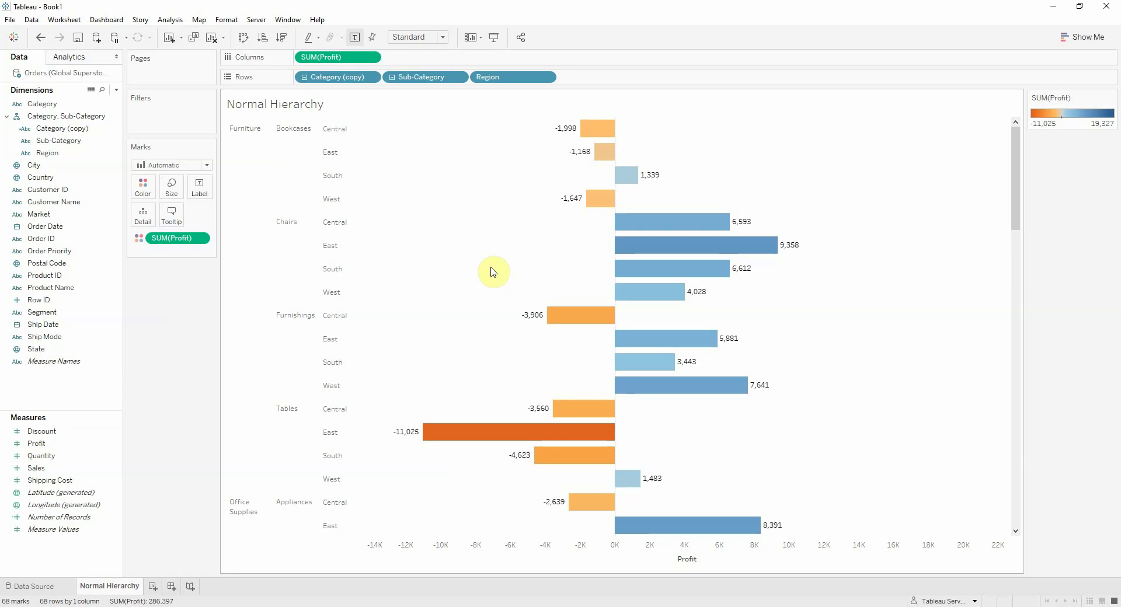
click(290, 241)
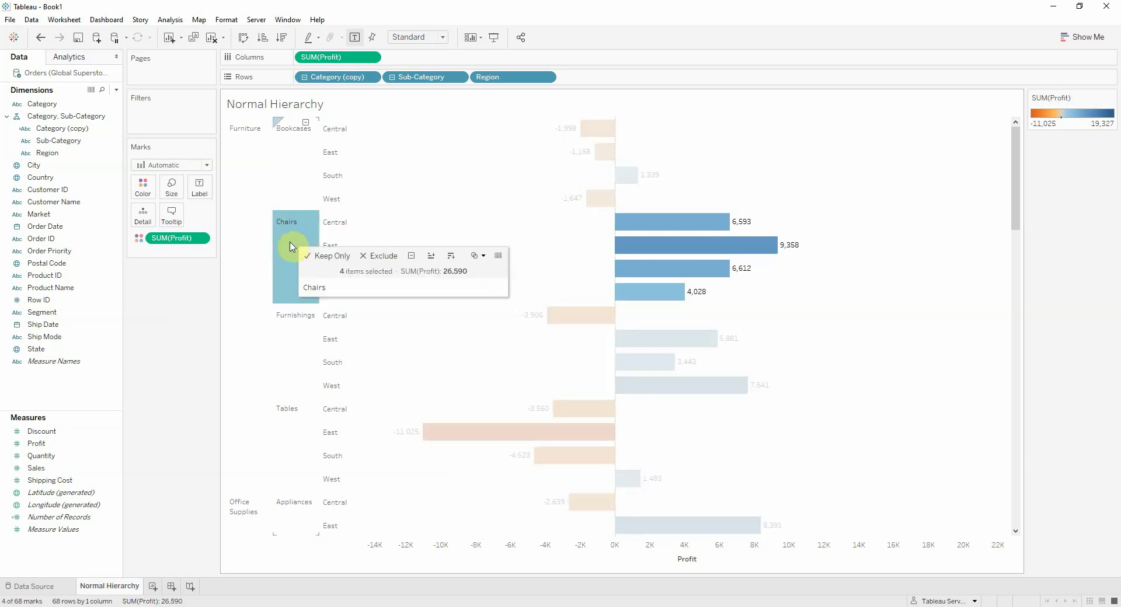
click(290, 242)
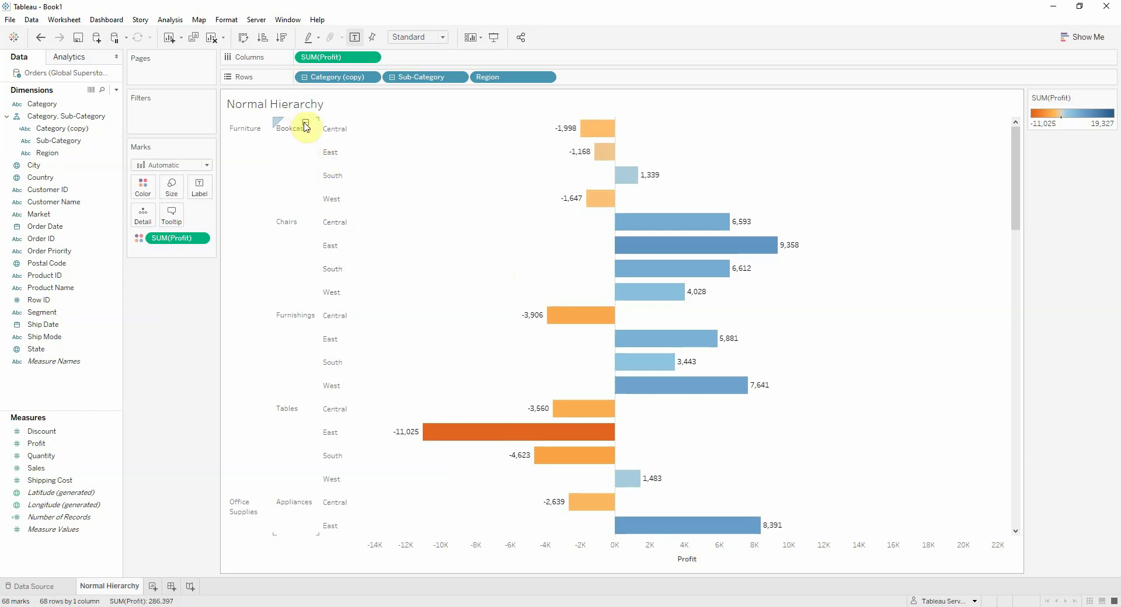
click(258, 121)
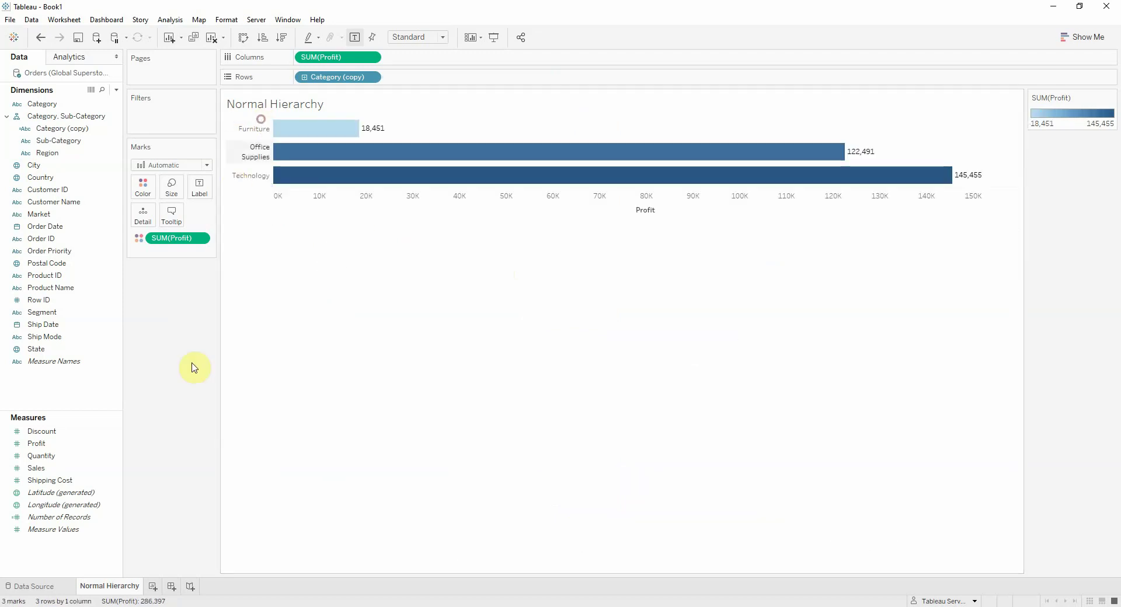
- Duplicate the Normal Hierarchy sheet and rename the copy 'Single Member'
right_click(118, 586)
click(155, 471)
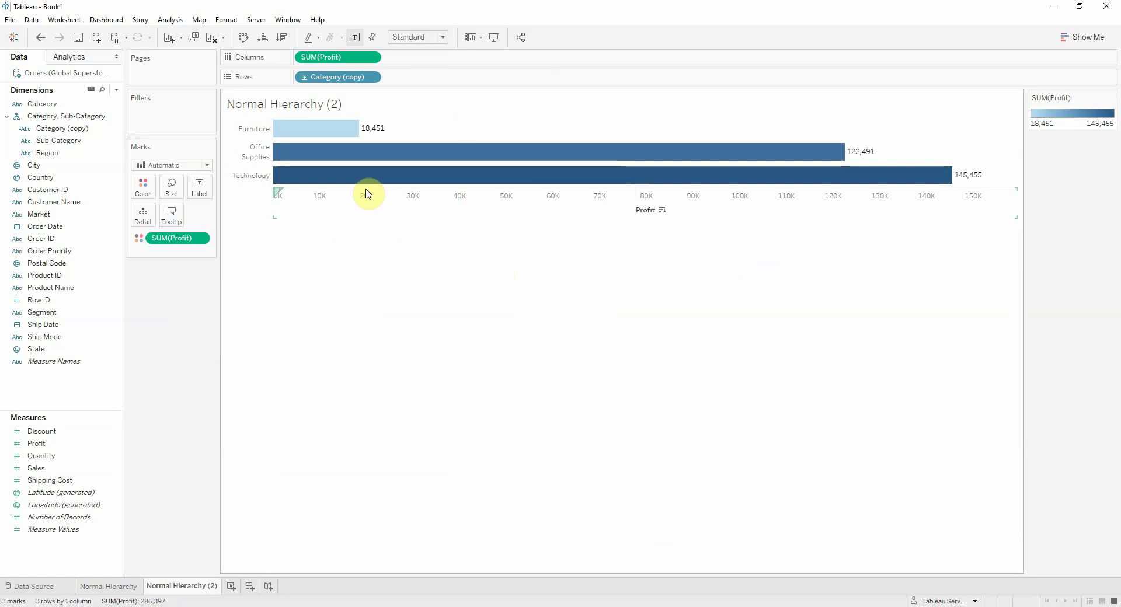
double_click(157, 587)
text(Sing)
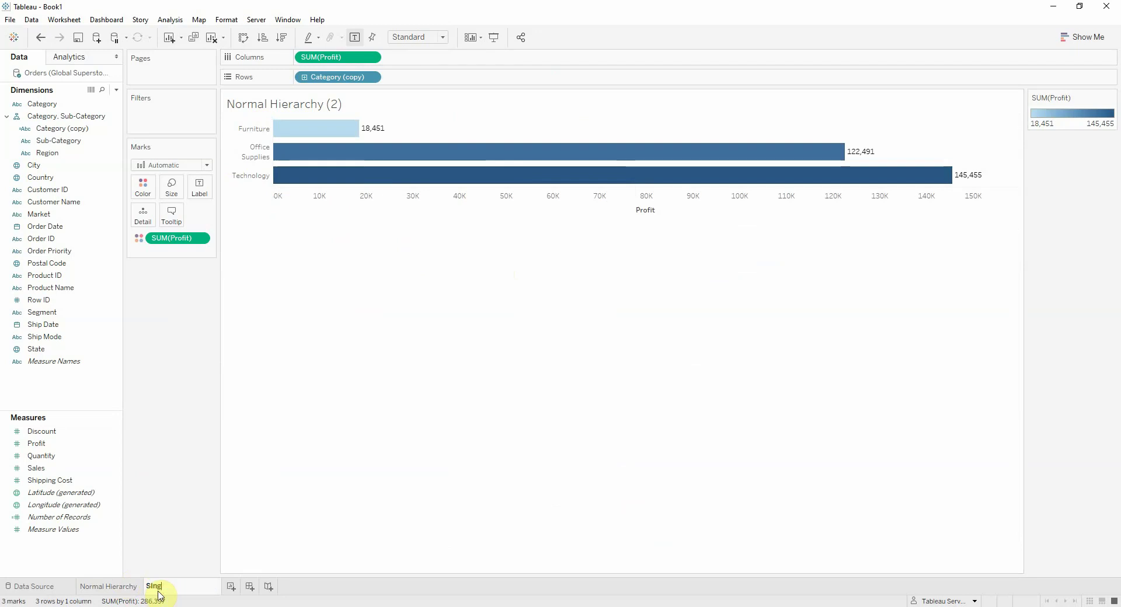
text(le Member)
key(Return)
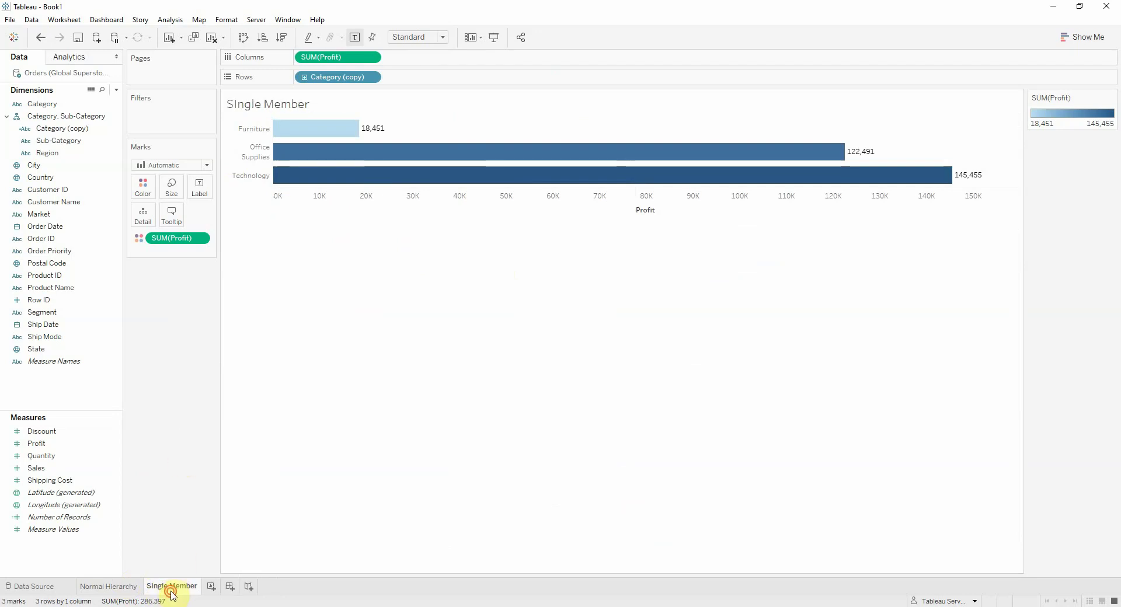
double_click(150, 585)
click(153, 586)
key(Return)
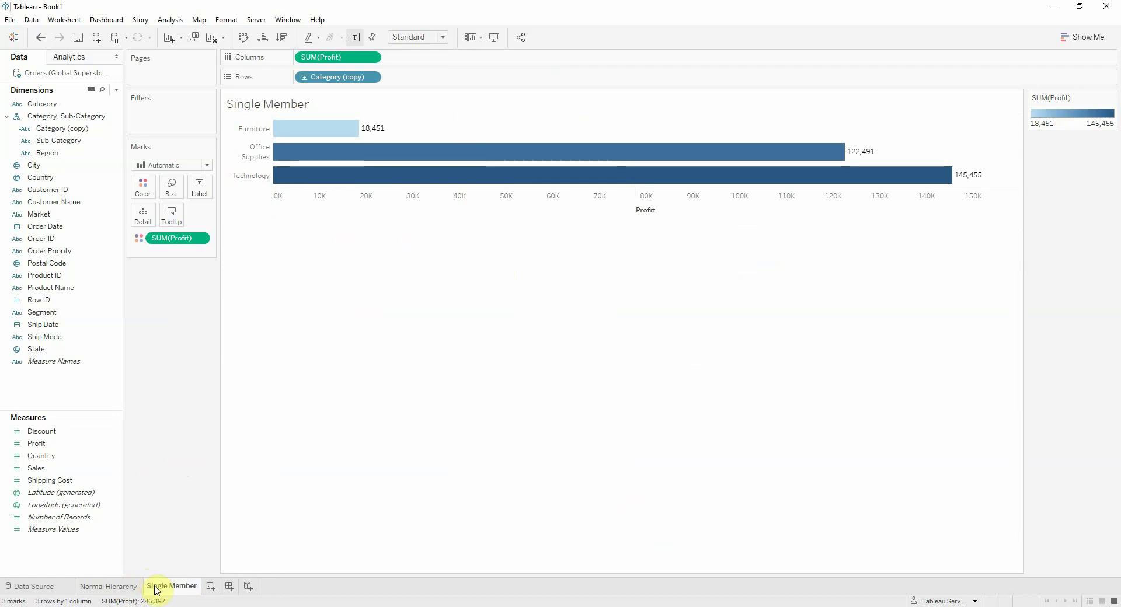
click(140, 381)
- Create a set from the Category field named Category Set with Furniture ticked
click(81, 105)
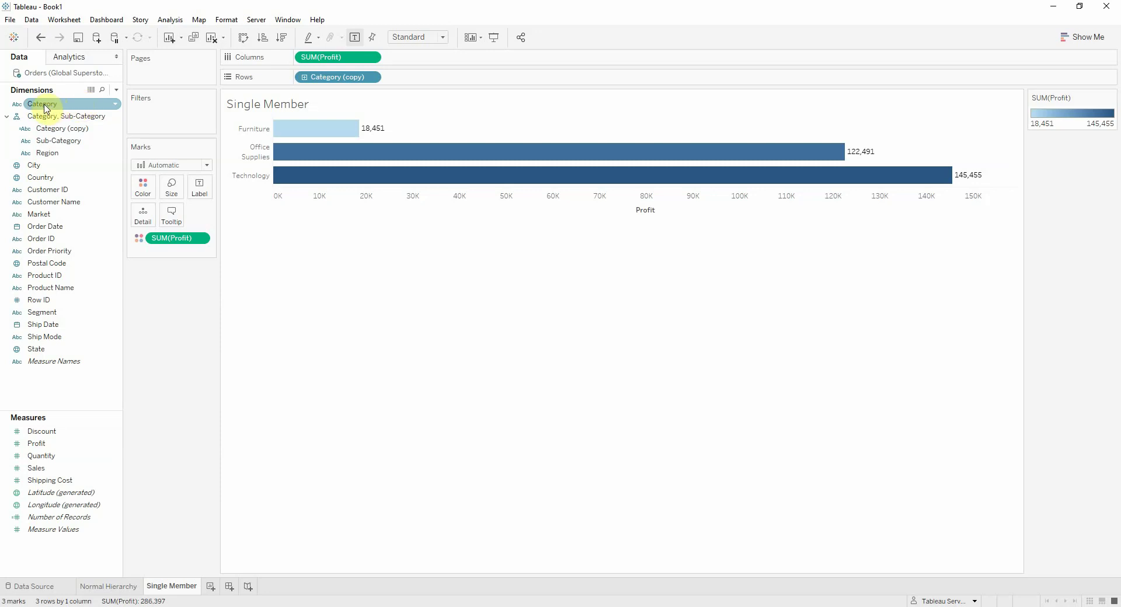
right_click(52, 105)
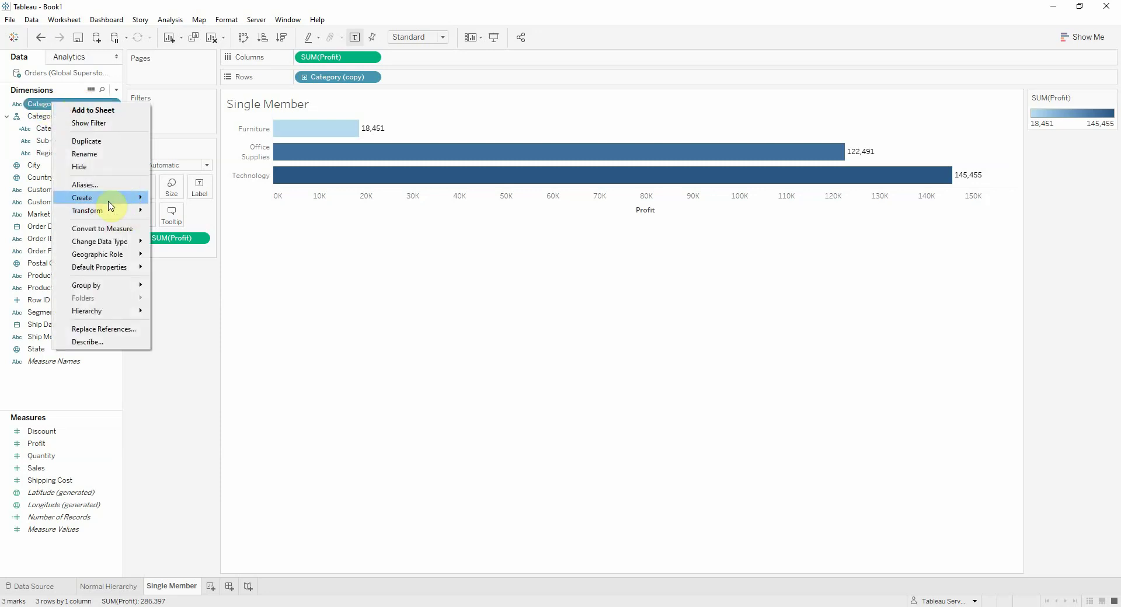
mouse_move(119, 199)
click(179, 226)
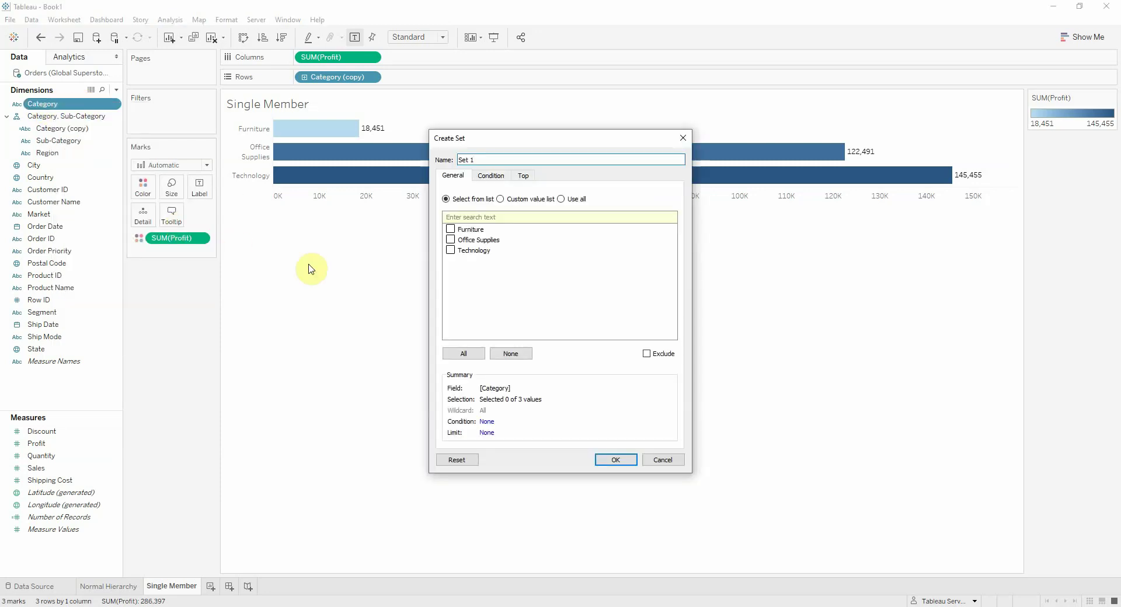
text(Category)
click(450, 229)
click(611, 459)
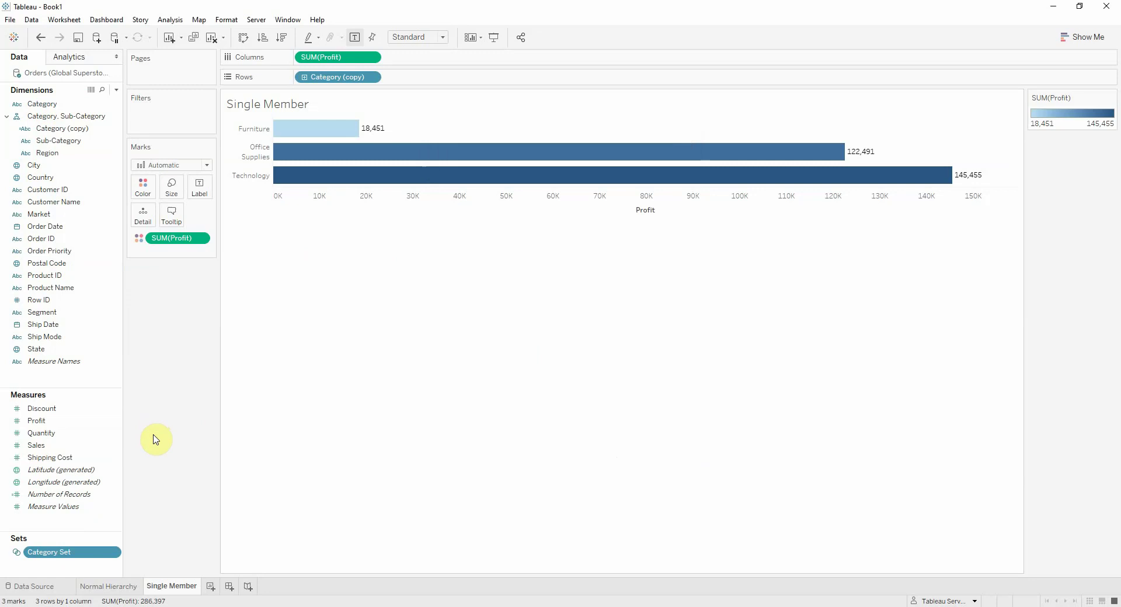
click(66, 383)
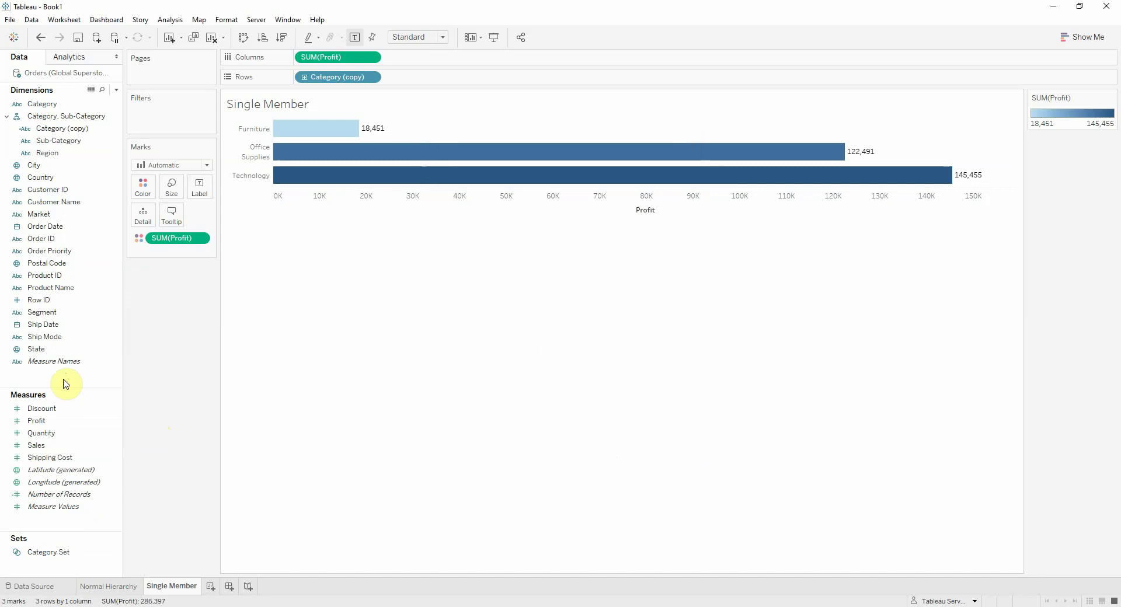
- Create calculated field 'Subcategory Expand' as IF [Category Set] then [Sub-Category] else '' END
right_click(66, 383)
click(84, 389)
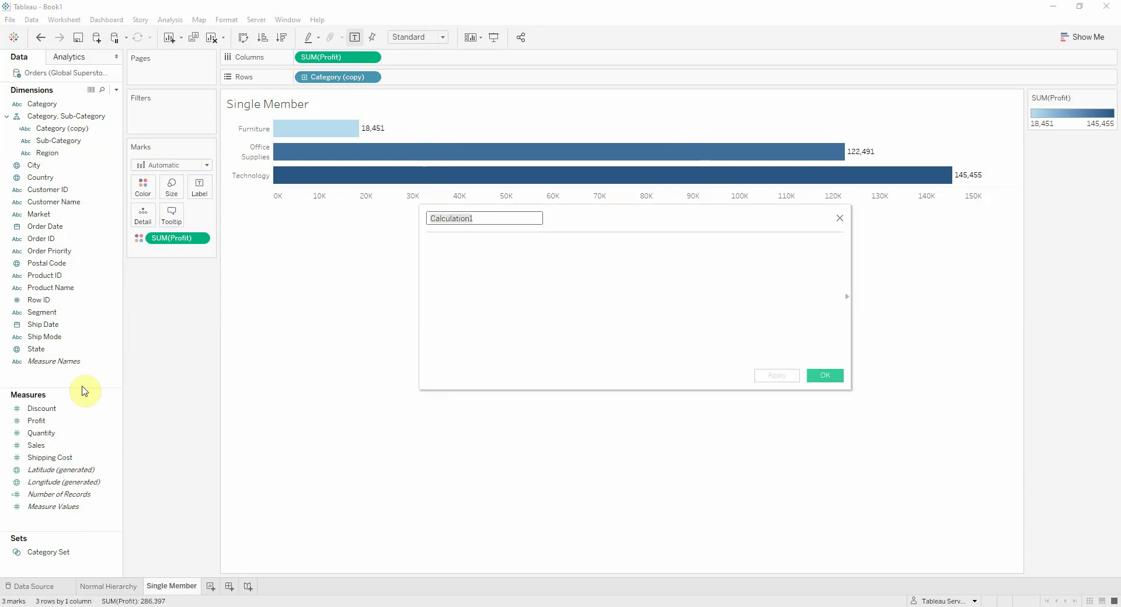
text(Subc)
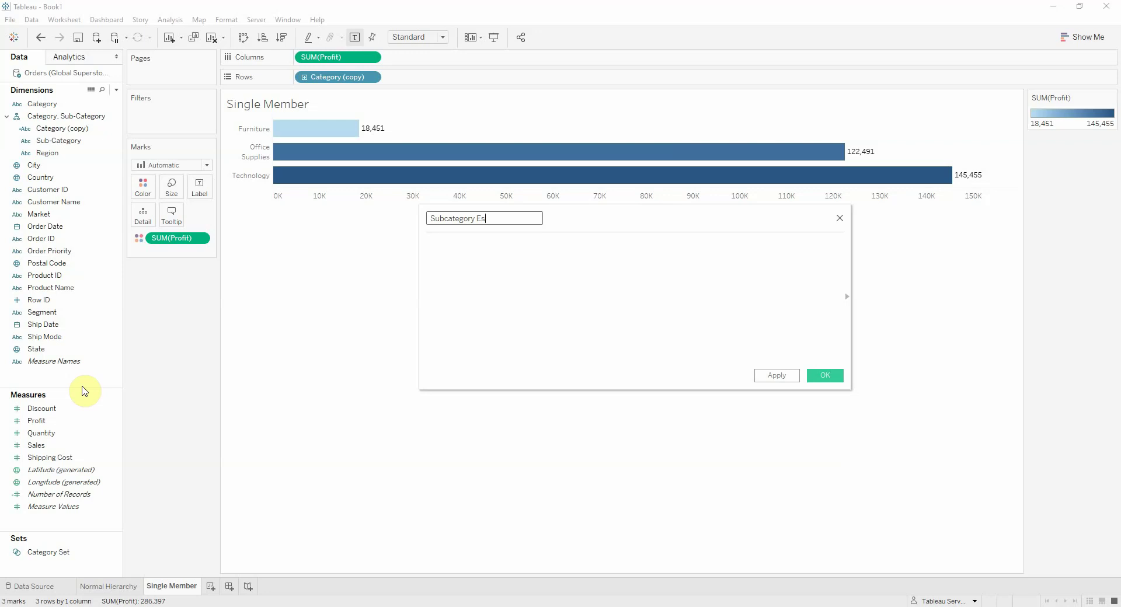
text(ategory Expand)
key(Tab)
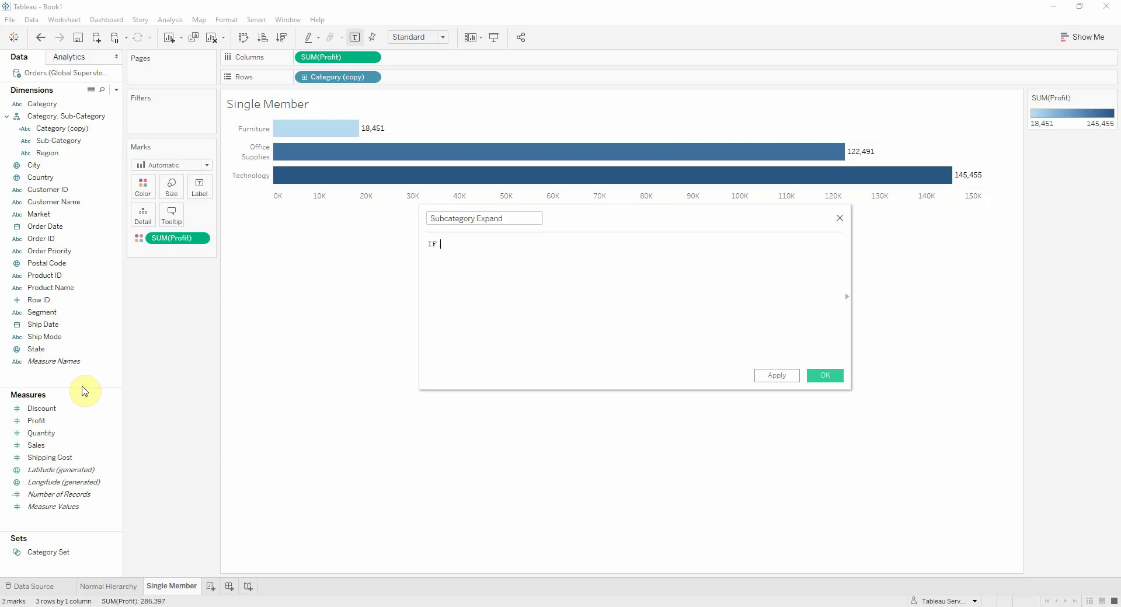
text(IF ca)
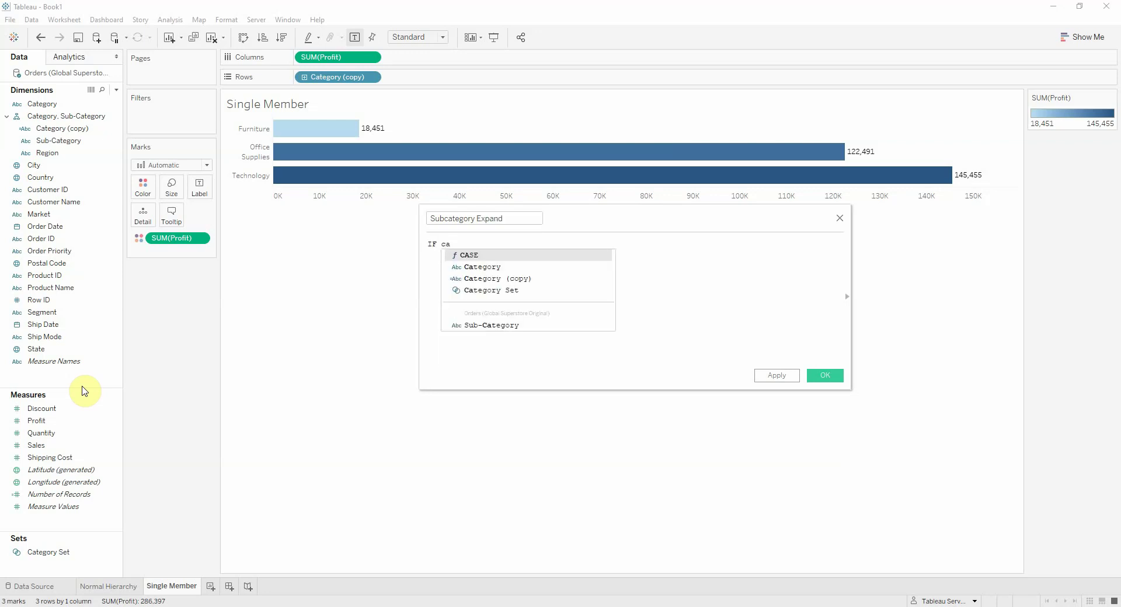
key(Down)
key(Down)
key(Down)
key(Return)
text(then s)
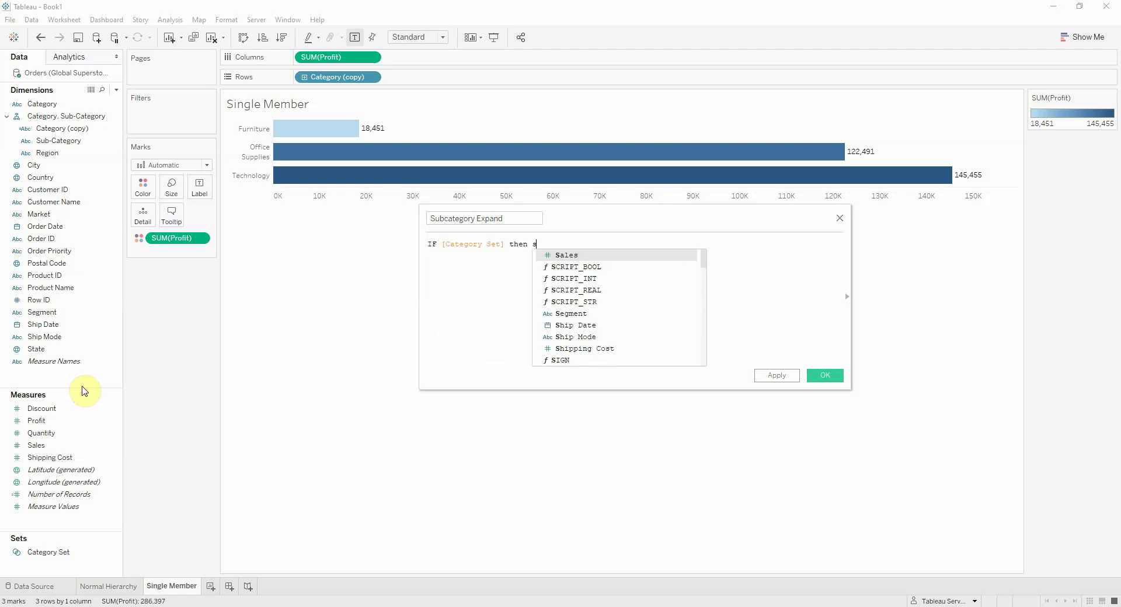
text(ub)
key(Return)
text(el)
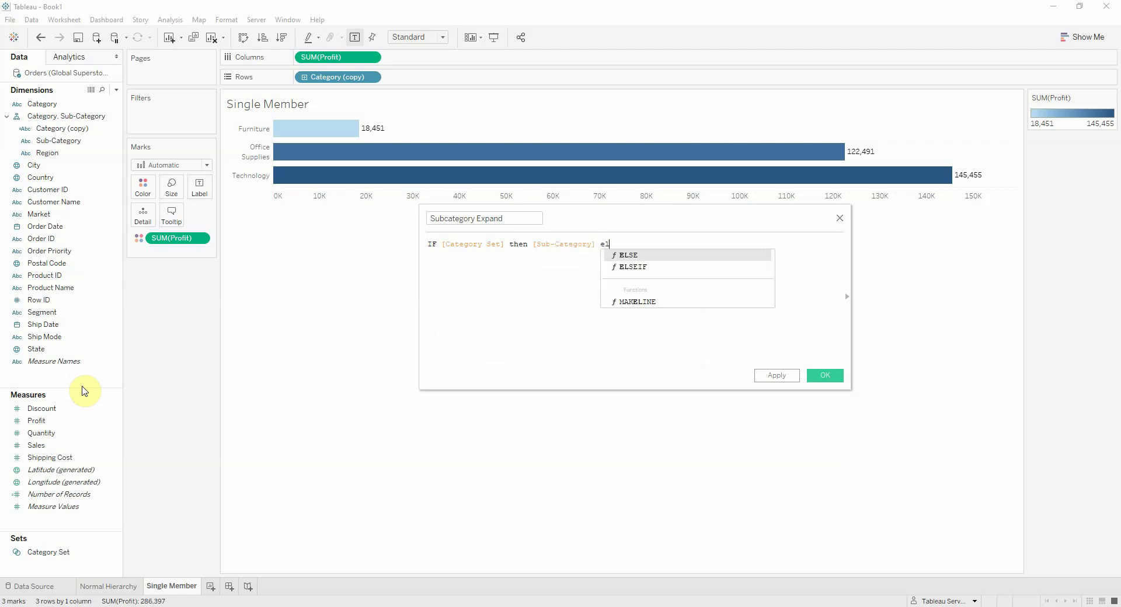
text(se '' END)
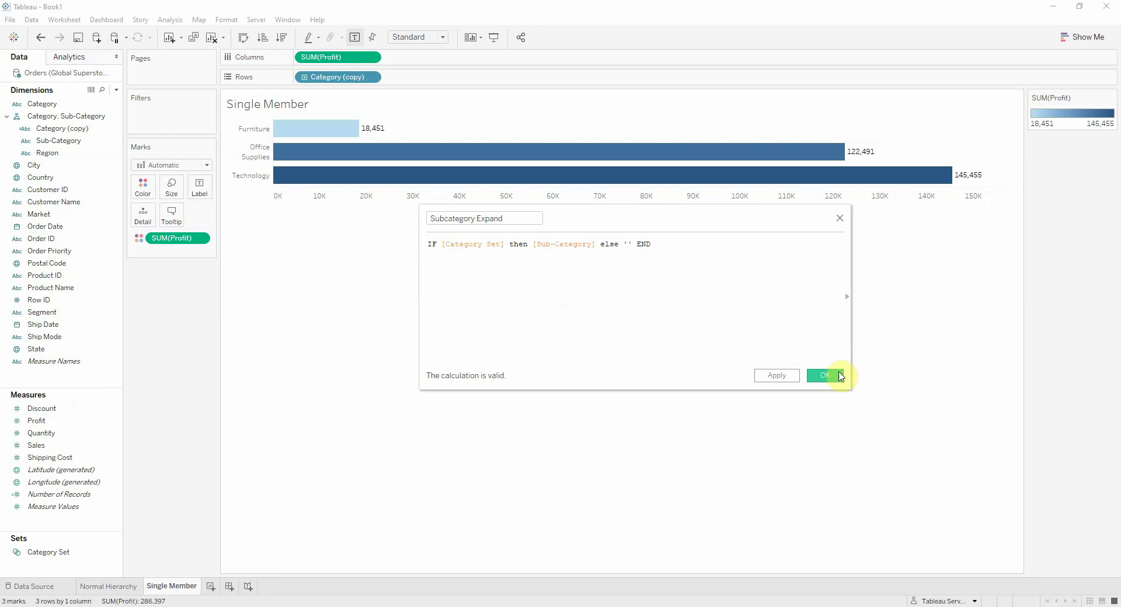
click(825, 375)
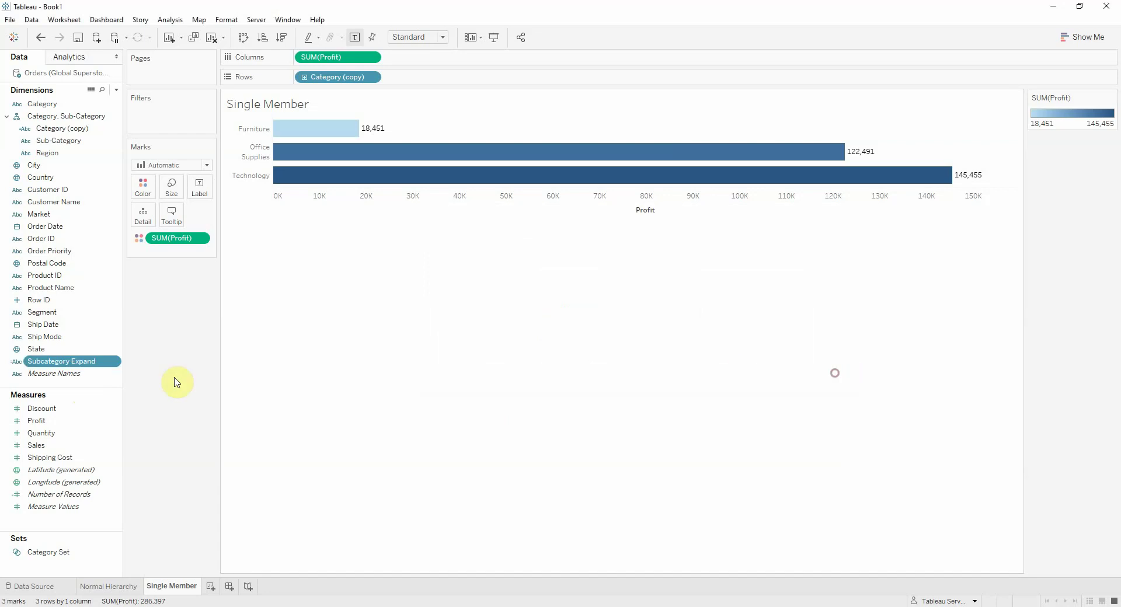
- Build a set named 'Subcategory Expand Set' from Subcategory Expand containing only Chairs
right_click(97, 366)
mouse_move(158, 211)
click(232, 244)
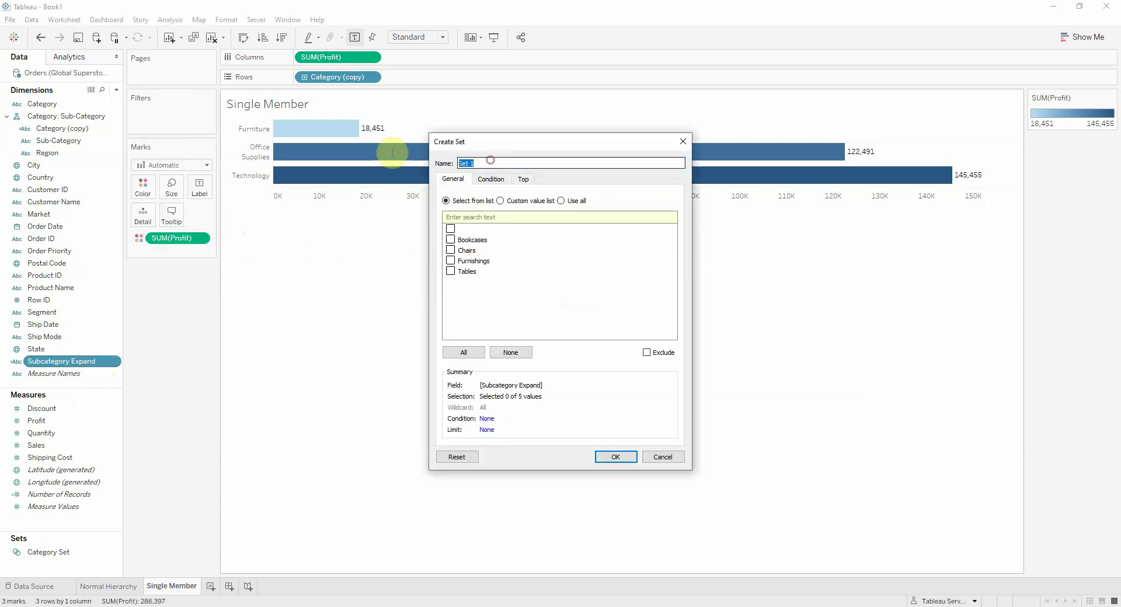
text(Subca)
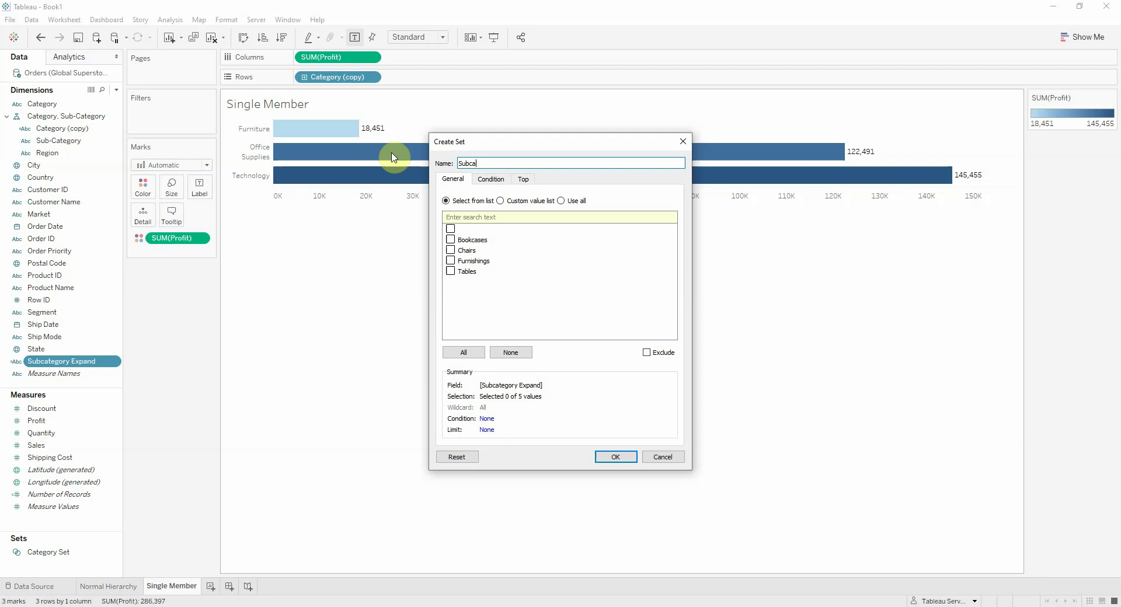
text(tegory Expand Set)
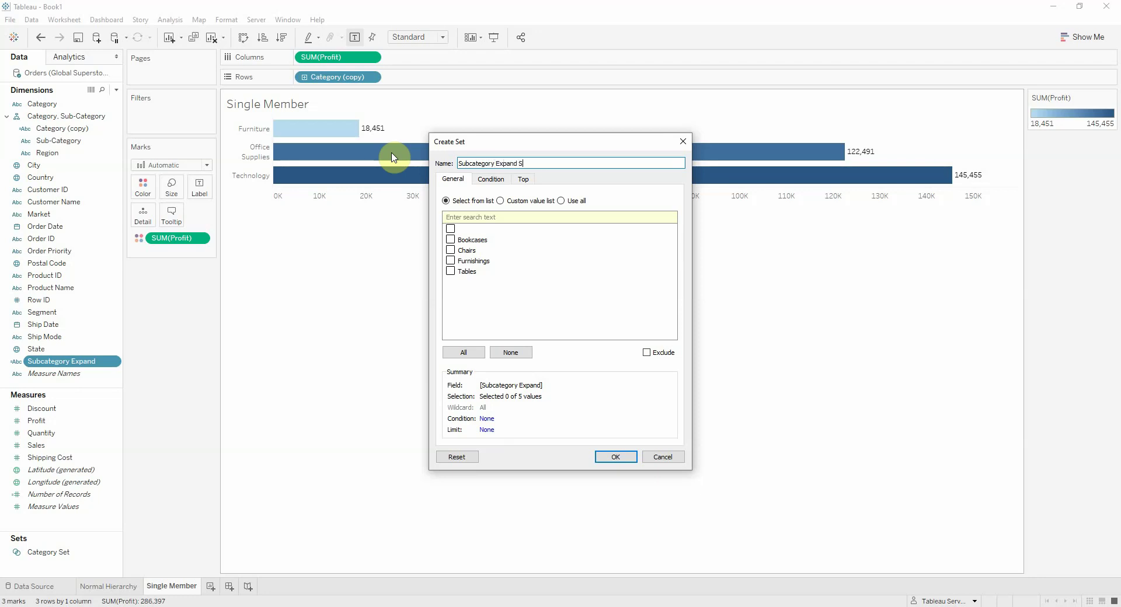
click(451, 250)
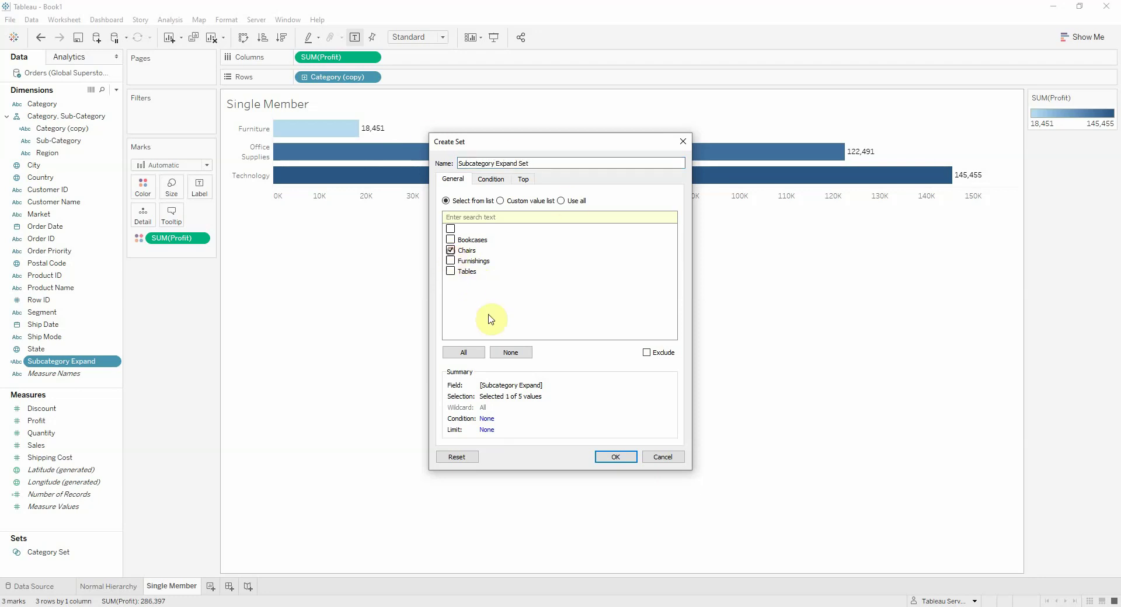
click(615, 457)
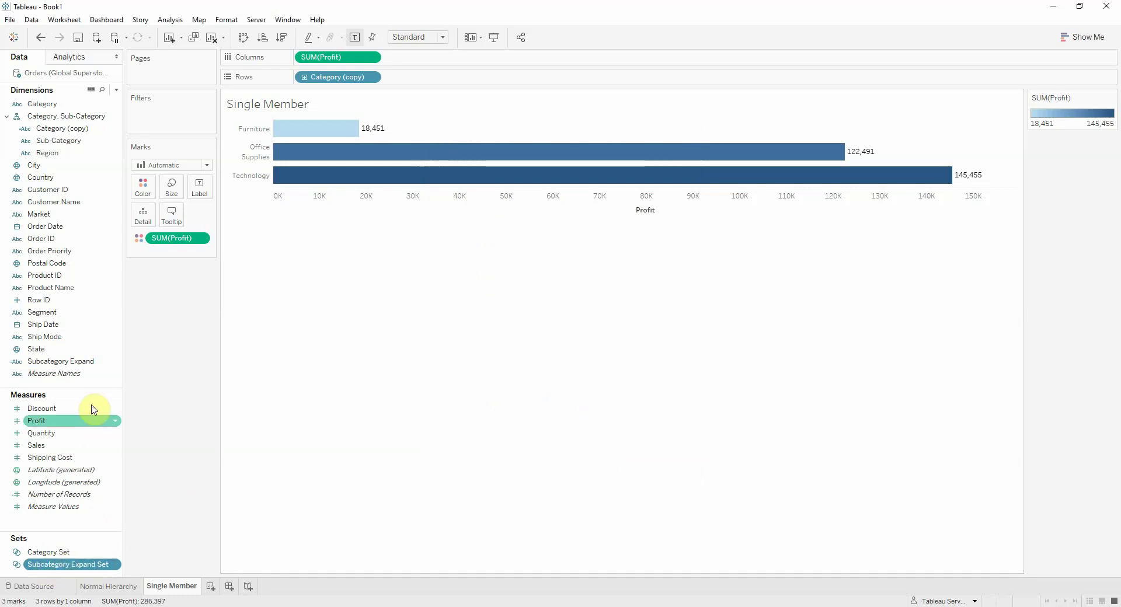
- Start a calculated field named 'Region Expand' whose formula begins IF [Category Set]
right_click(56, 385)
click(69, 393)
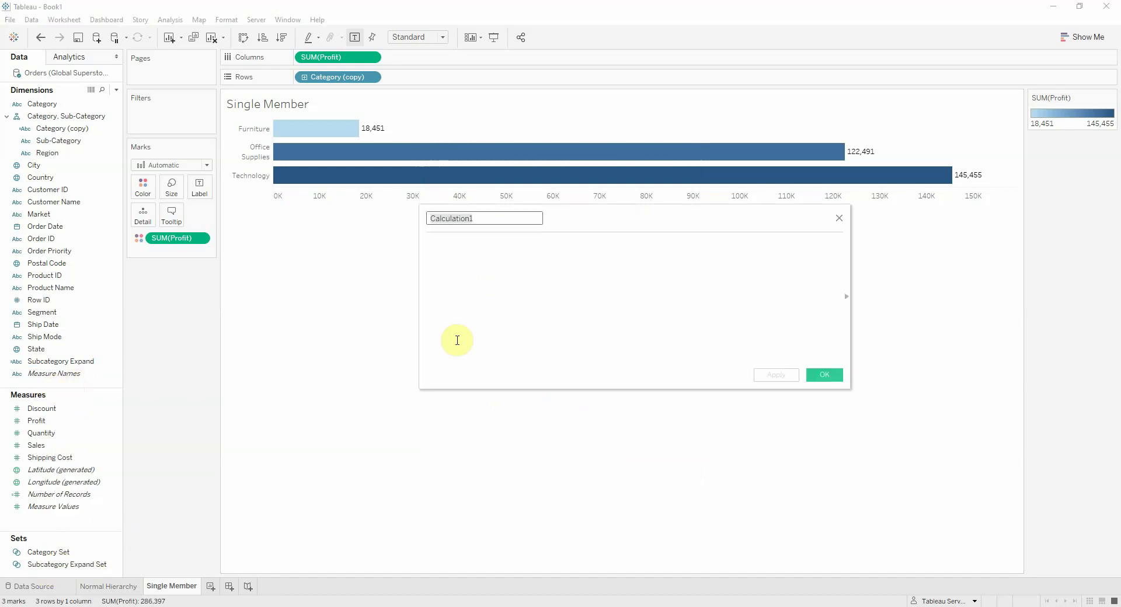
text(Region Expand)
key(Tab)
text(IF )
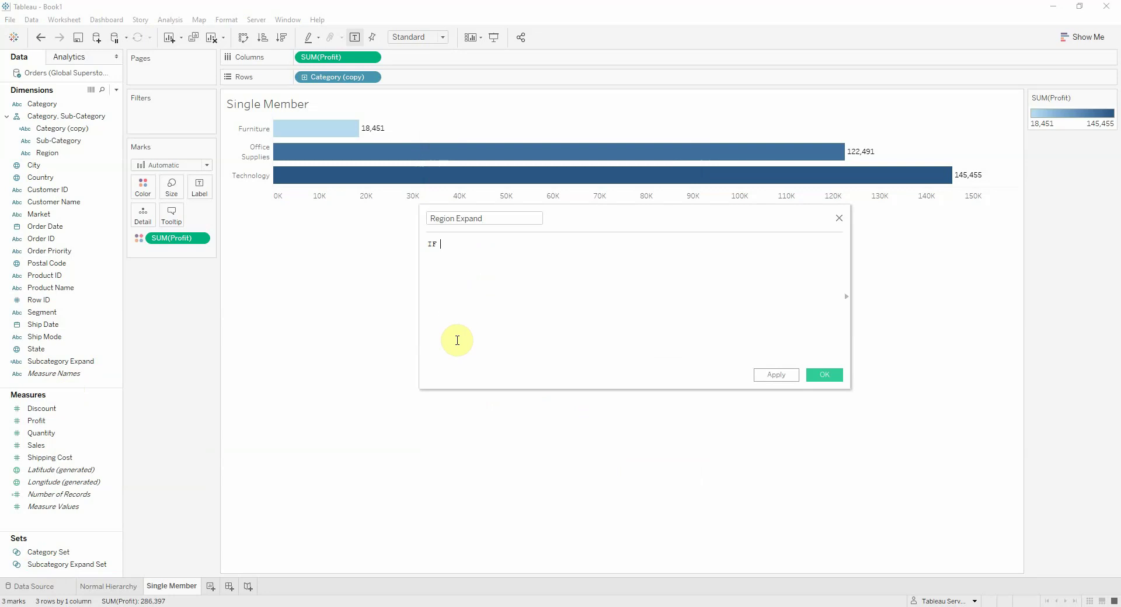
text(ca)
key(Down)
key(Down)
key(Down)
key(Return)
- Finish the formula with and [Subcategory Expand Set] then [Region] else '' END, and save
text(and sub)
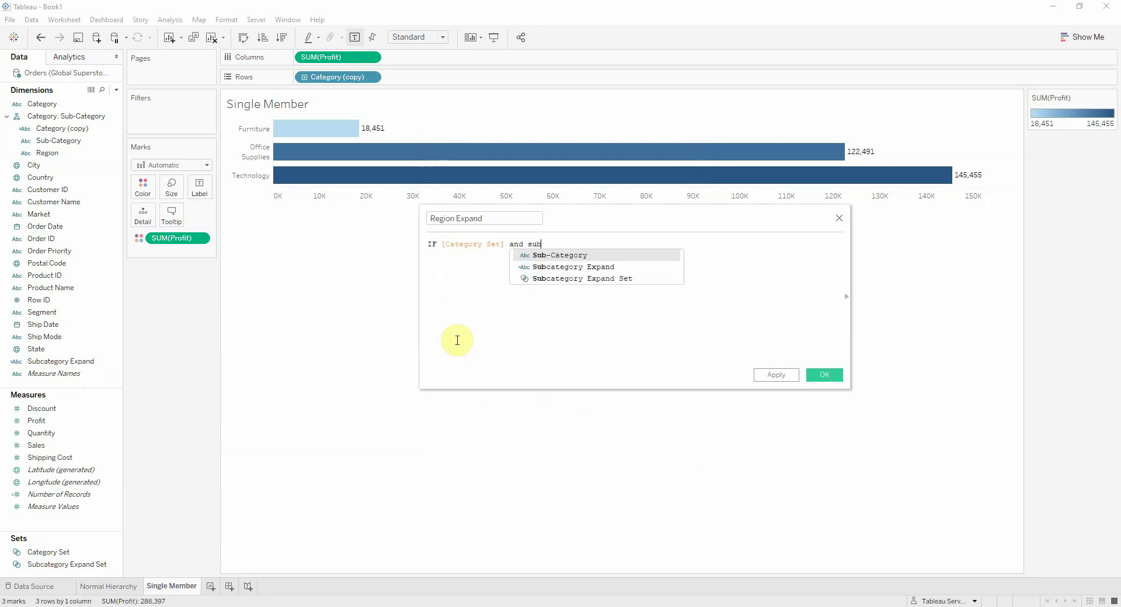
key(Down)
key(Down)
key(Return)
text(then re)
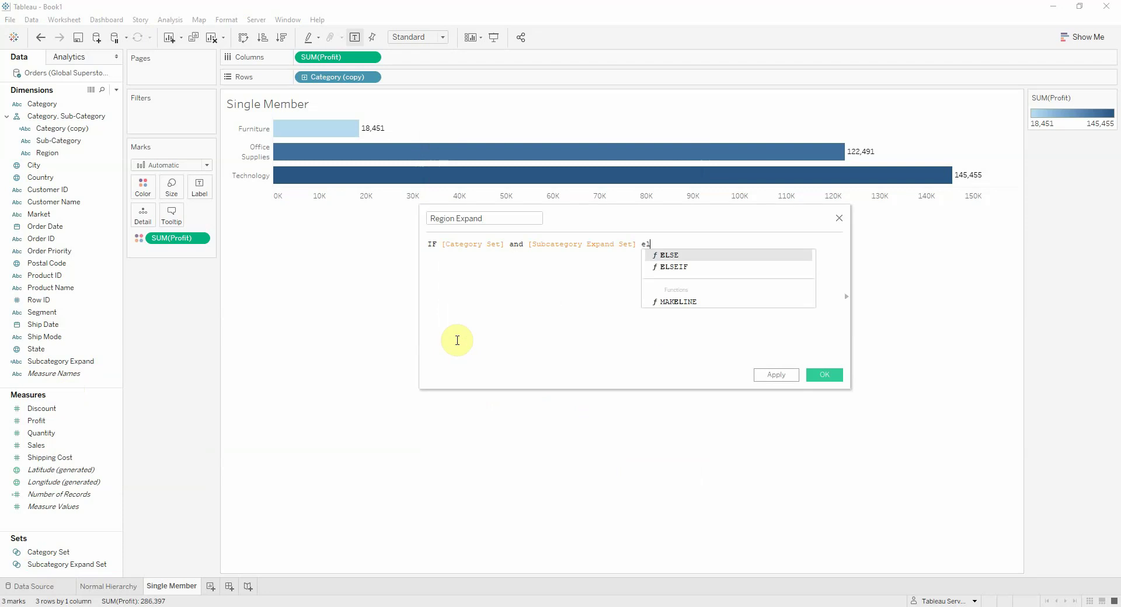
text(gion)
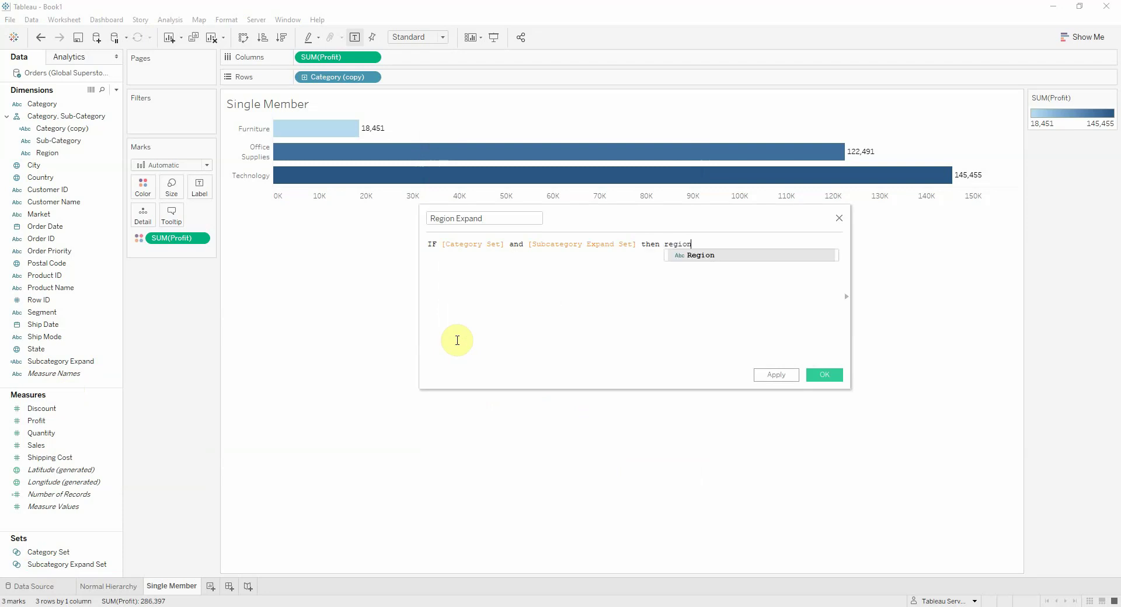
key(Return)
text(else n)
key(BackSpace)
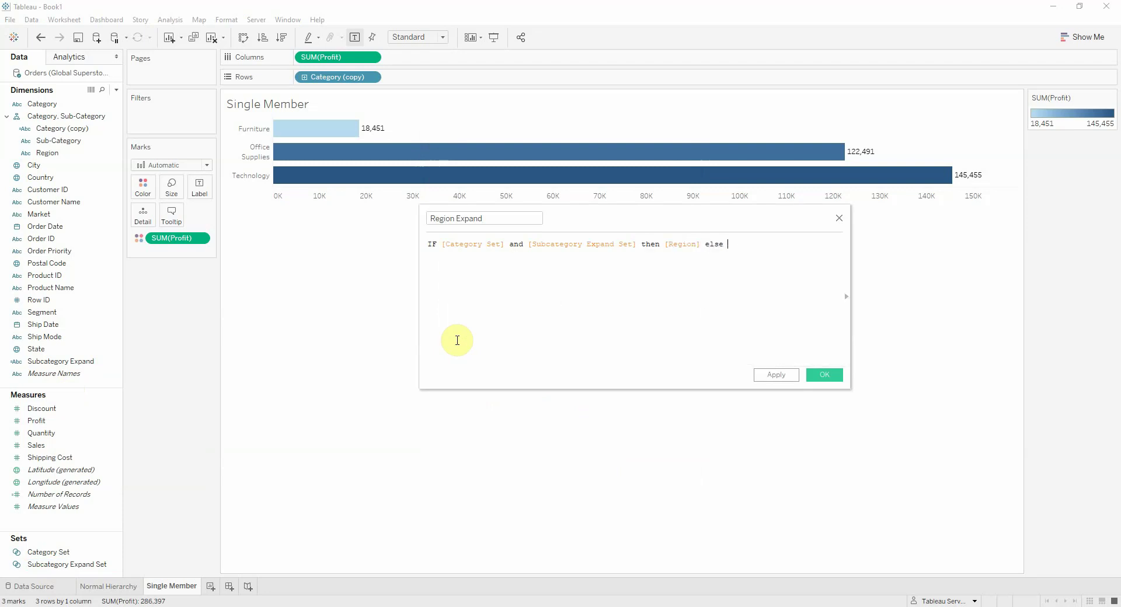
text('' END)
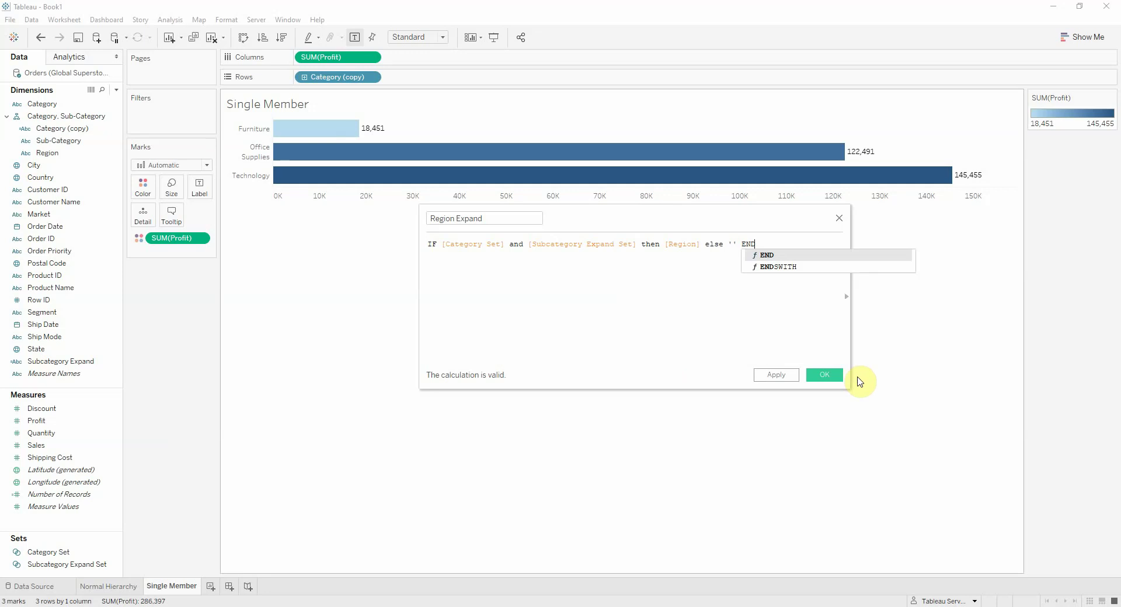
click(832, 375)
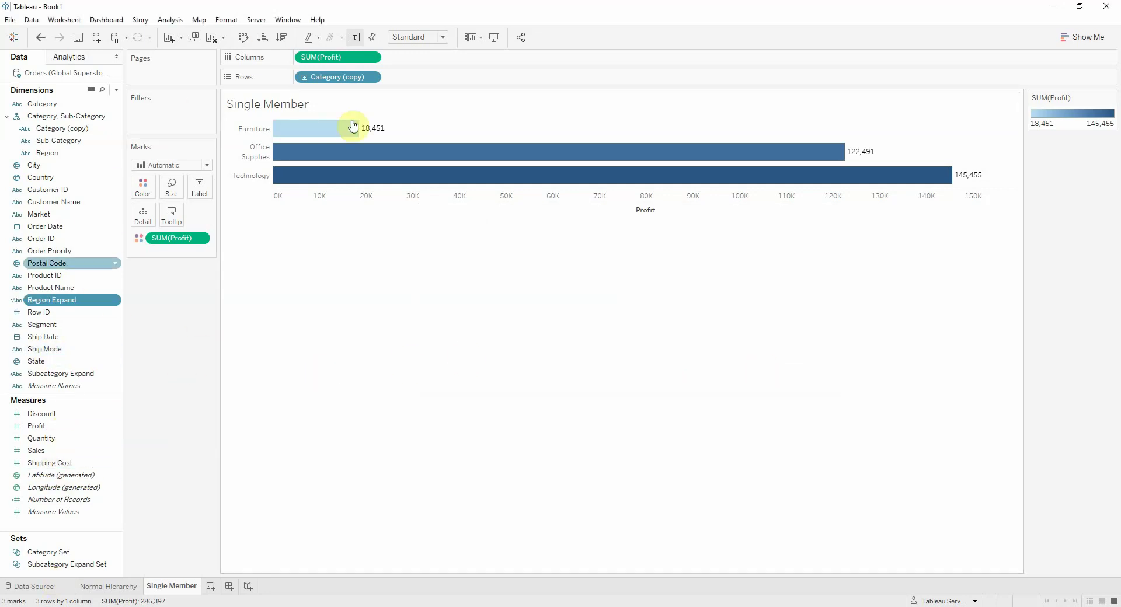
- Put Category in place of Category (copy) on Rows, then add Subcategory Expand and Region Expand
drag(39, 103, 338, 78)
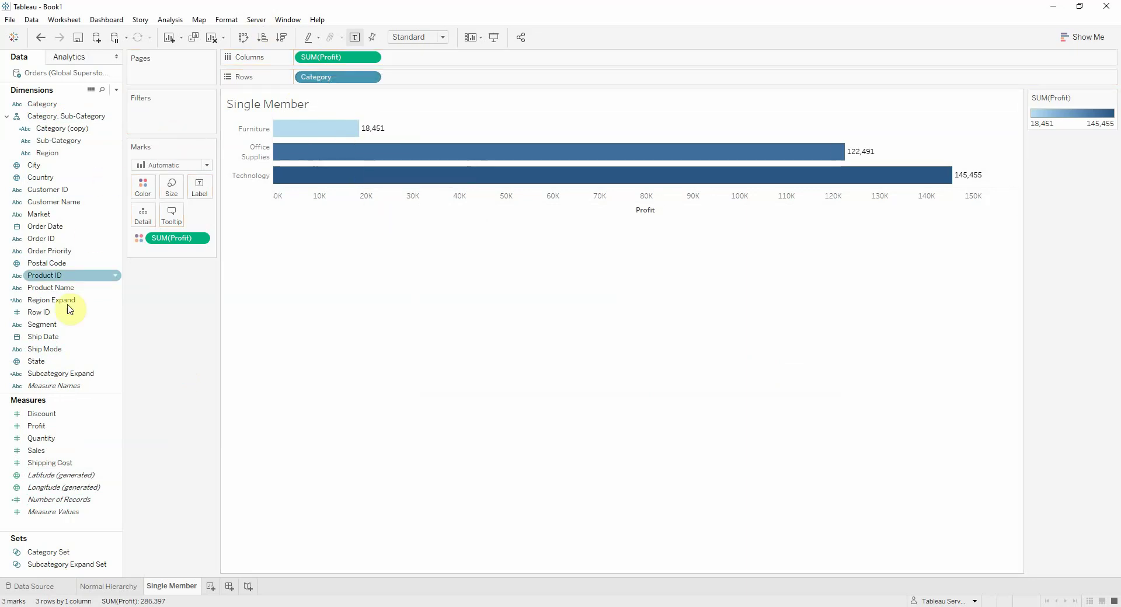
drag(38, 374, 401, 78)
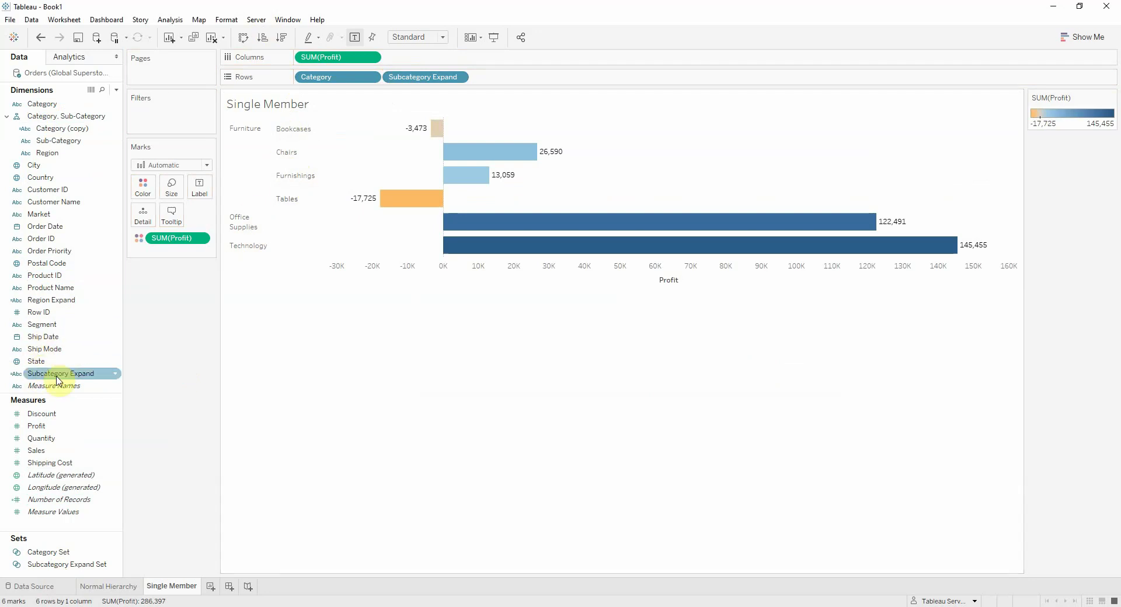
drag(40, 301, 493, 118)
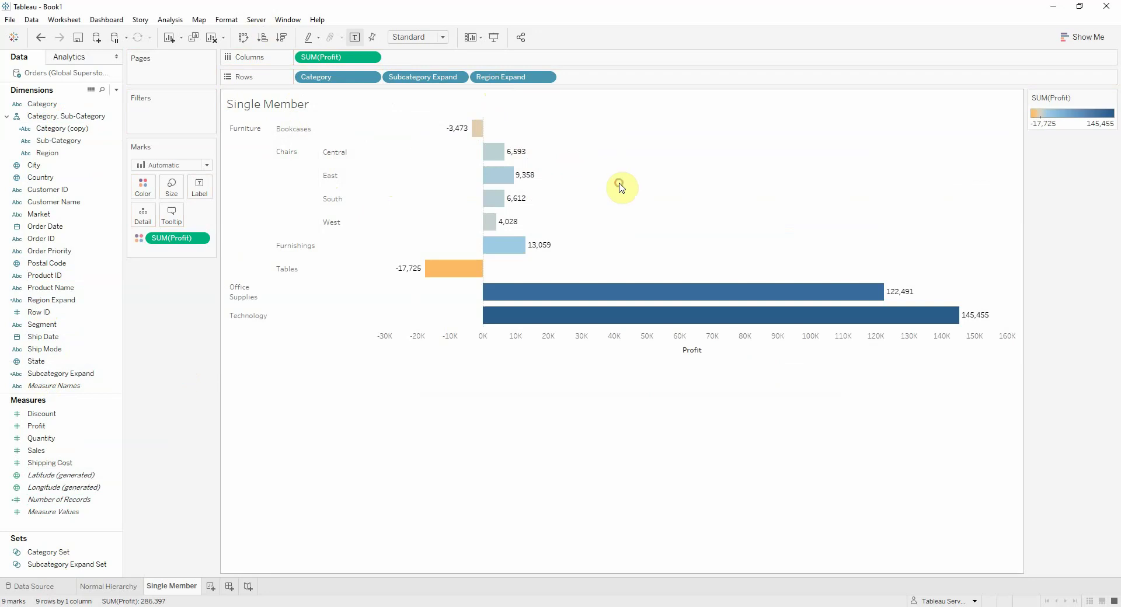
- Toggle the Furnishings header twice to test the breakdown
click(290, 251)
click(290, 251)
click(291, 251)
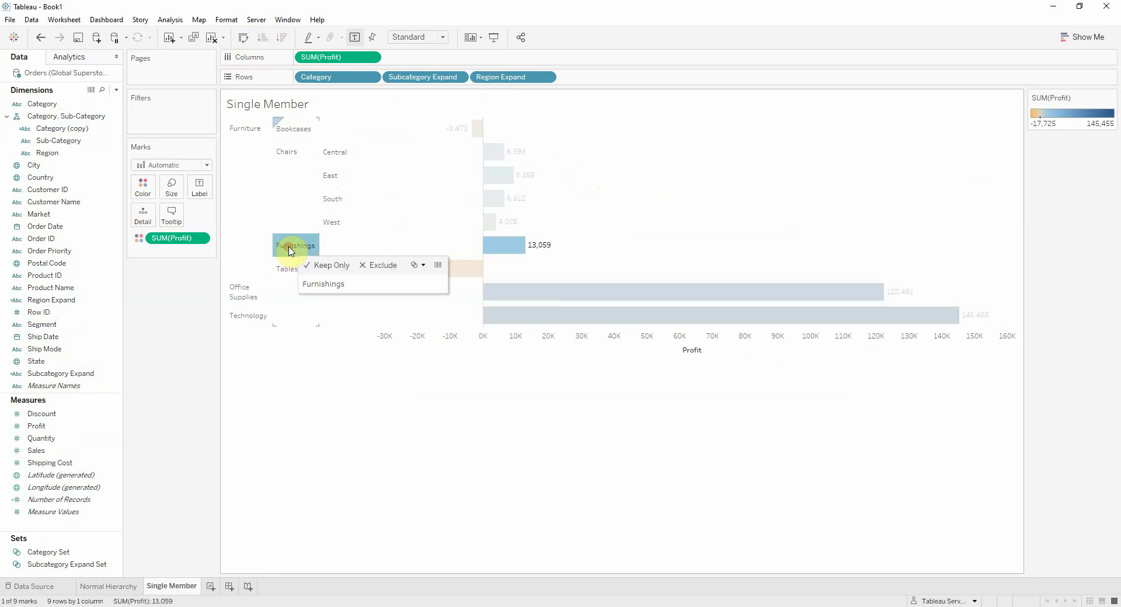
click(291, 251)
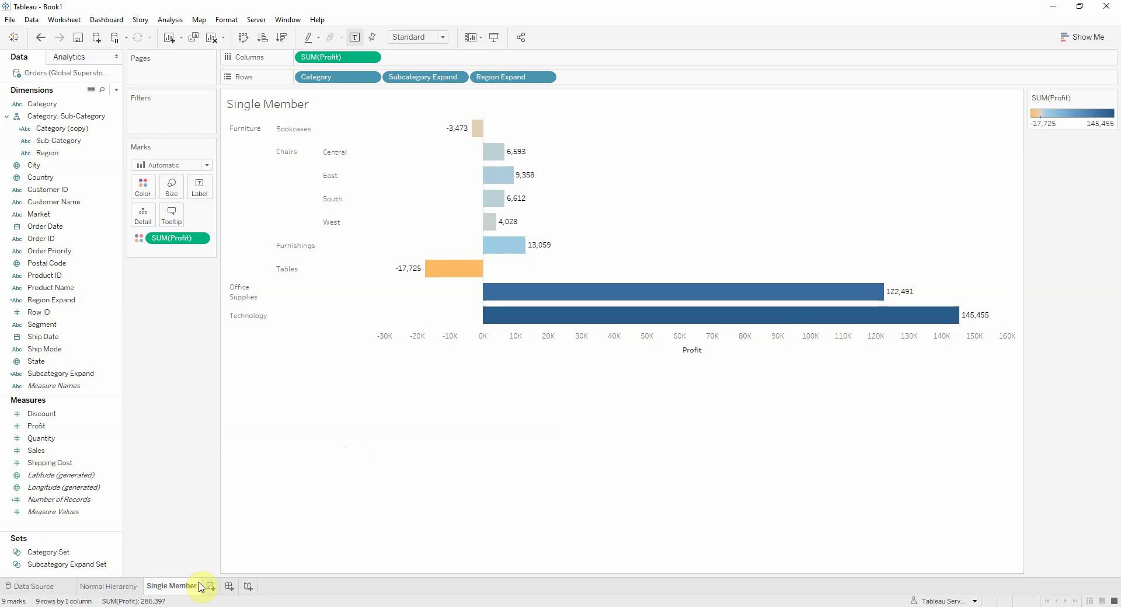
- Create a dashboard named 'Single Member Drilldown' holding the Single Member chart
click(228, 586)
double_click(229, 590)
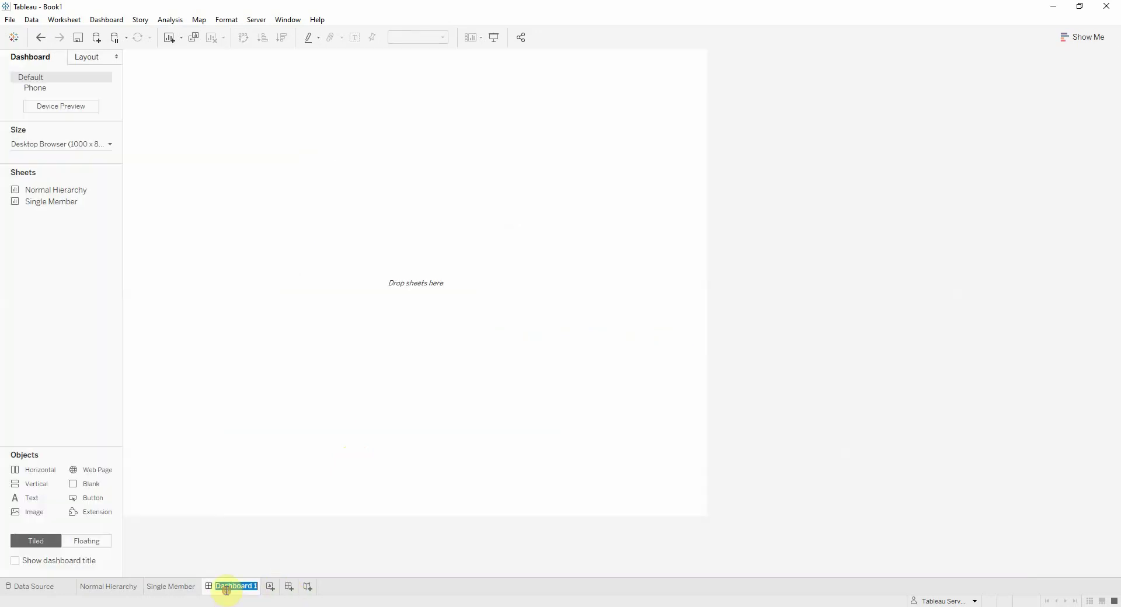
text(Single Memb)
key(BackSpace)
text(mber Drilldown)
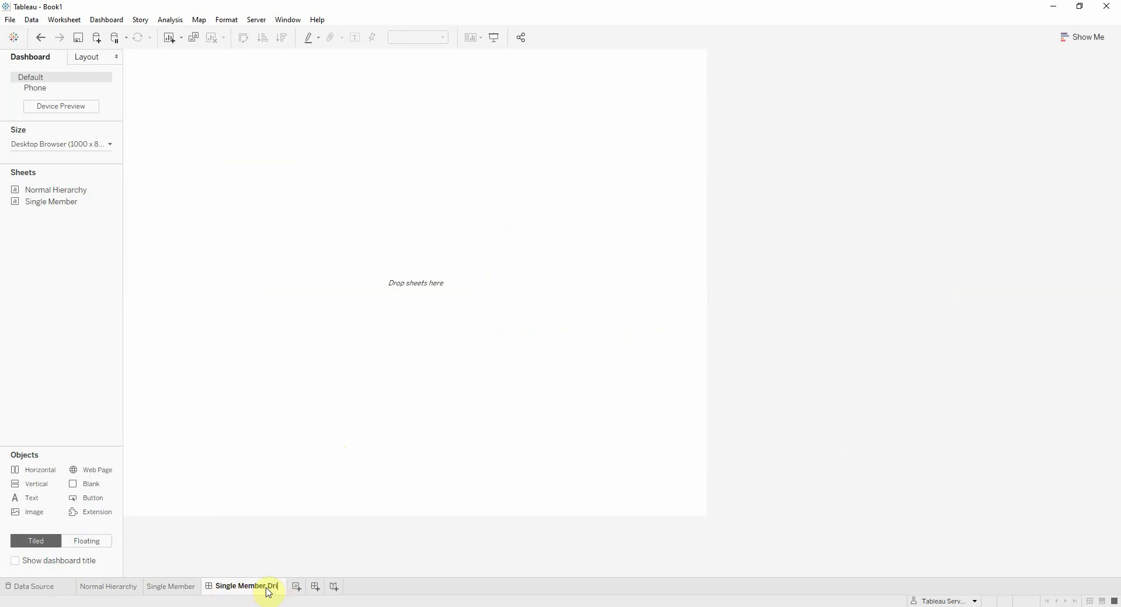
click(325, 475)
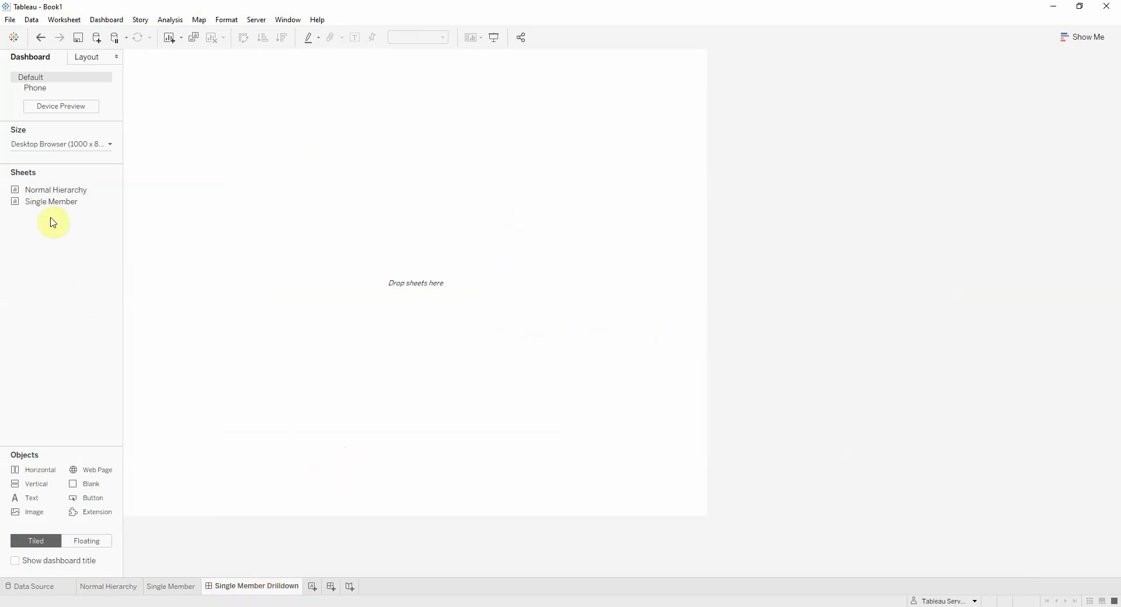
drag(44, 201, 524, 114)
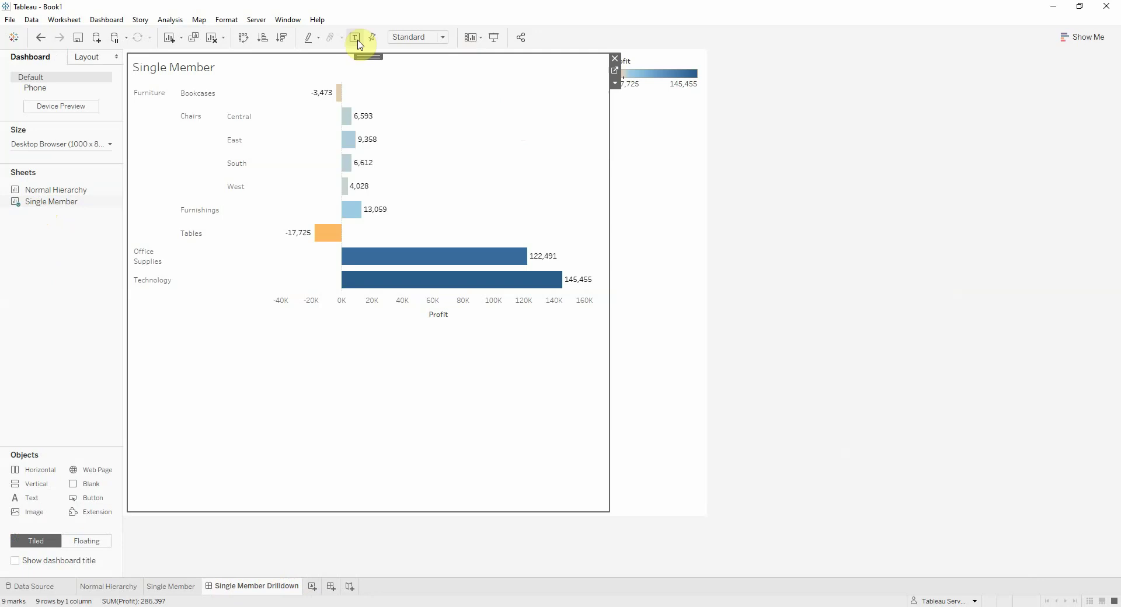
- Set the dashboard size to Automatic and delete the Profit legend's container
click(70, 142)
click(69, 166)
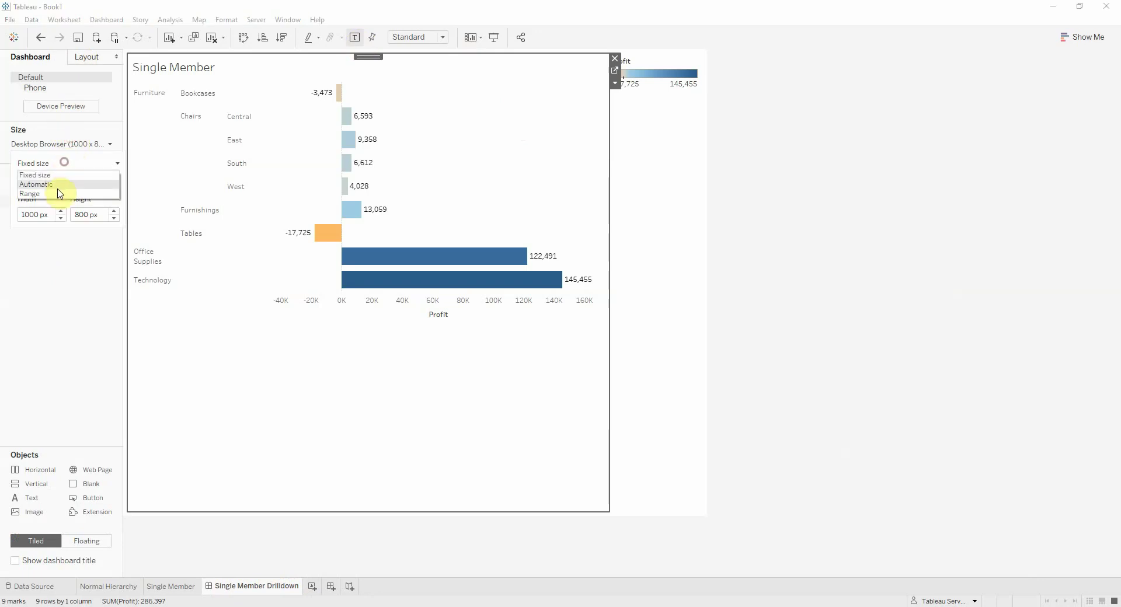
click(53, 193)
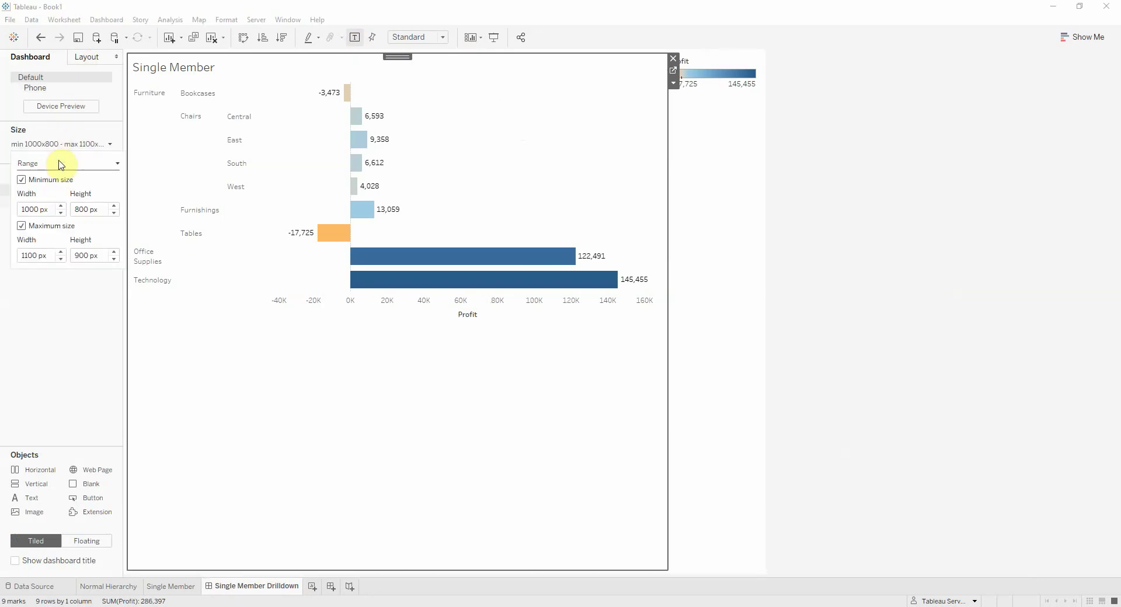
click(65, 163)
click(50, 186)
click(1076, 125)
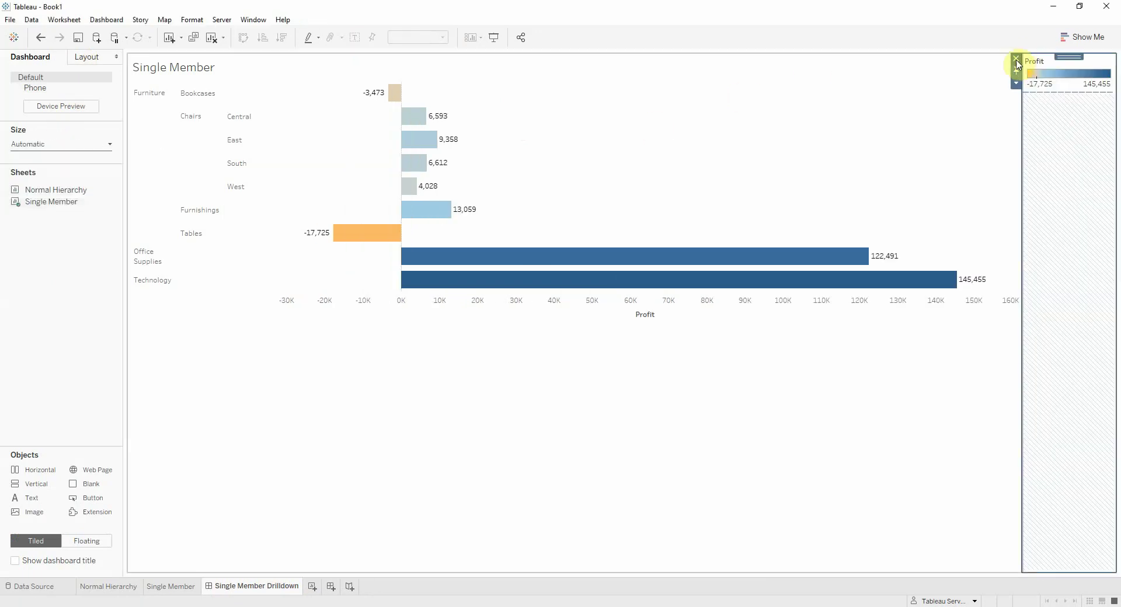
click(1016, 59)
click(618, 327)
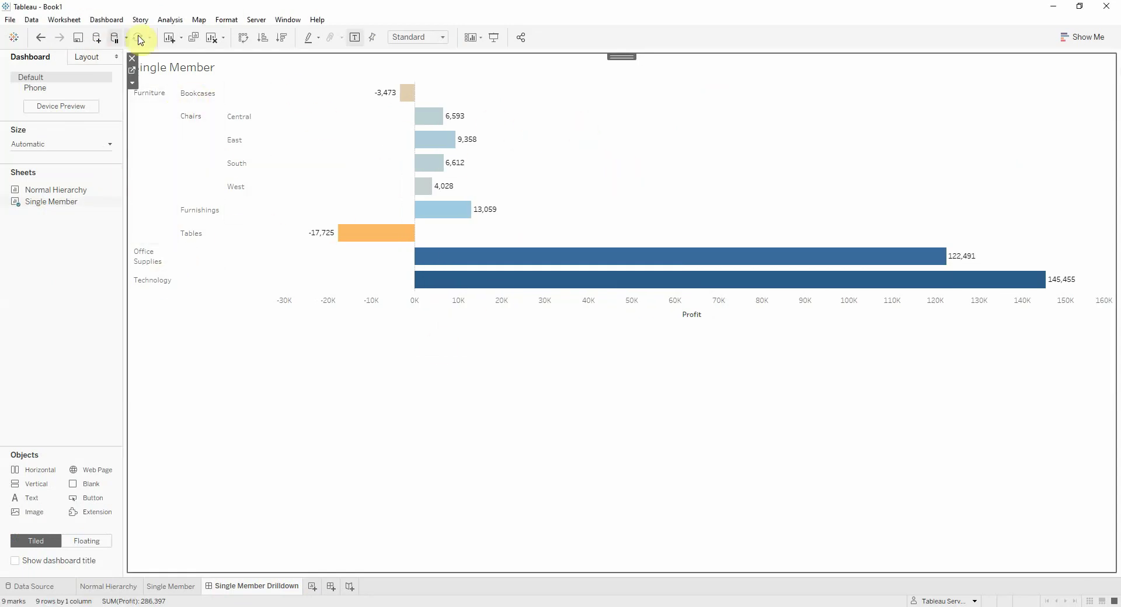
- Add a Change Set Values action, Category Set Action, targeting Category Set
click(102, 21)
click(135, 168)
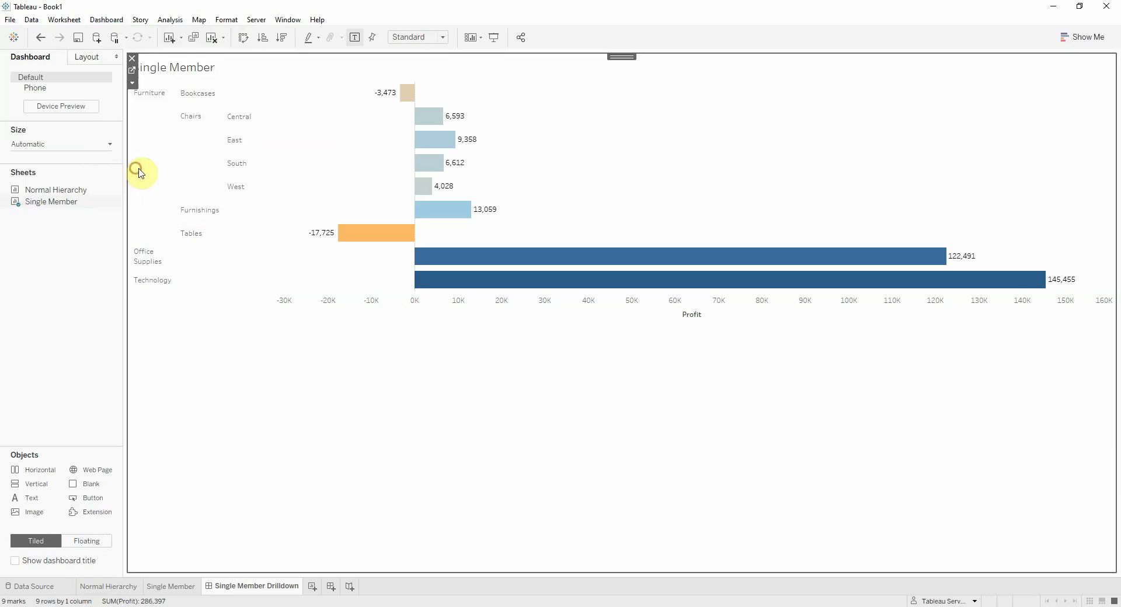
click(357, 407)
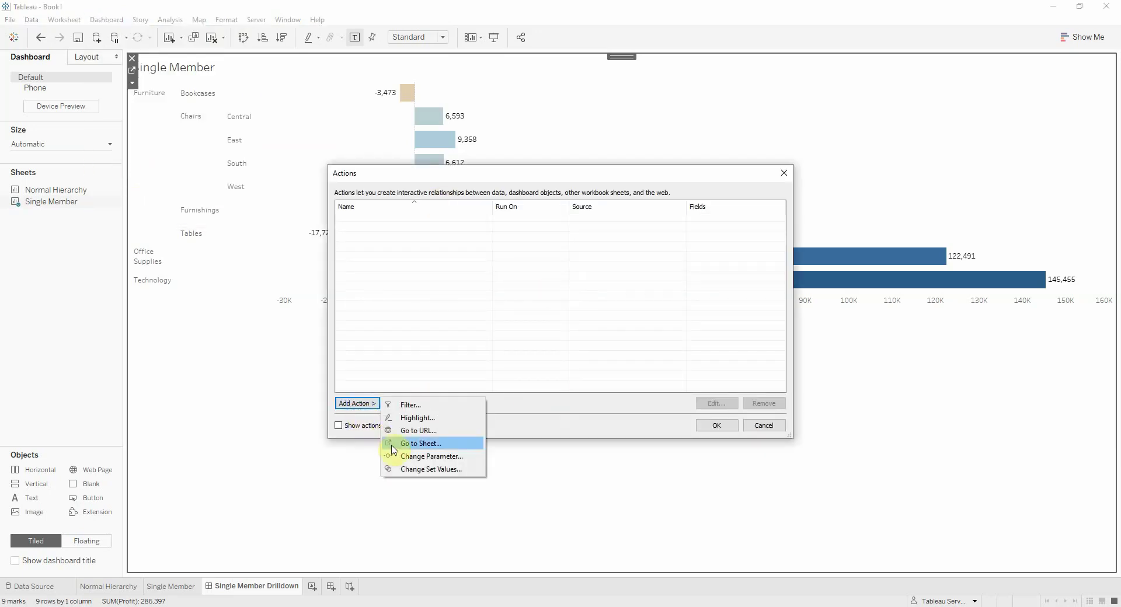
click(419, 470)
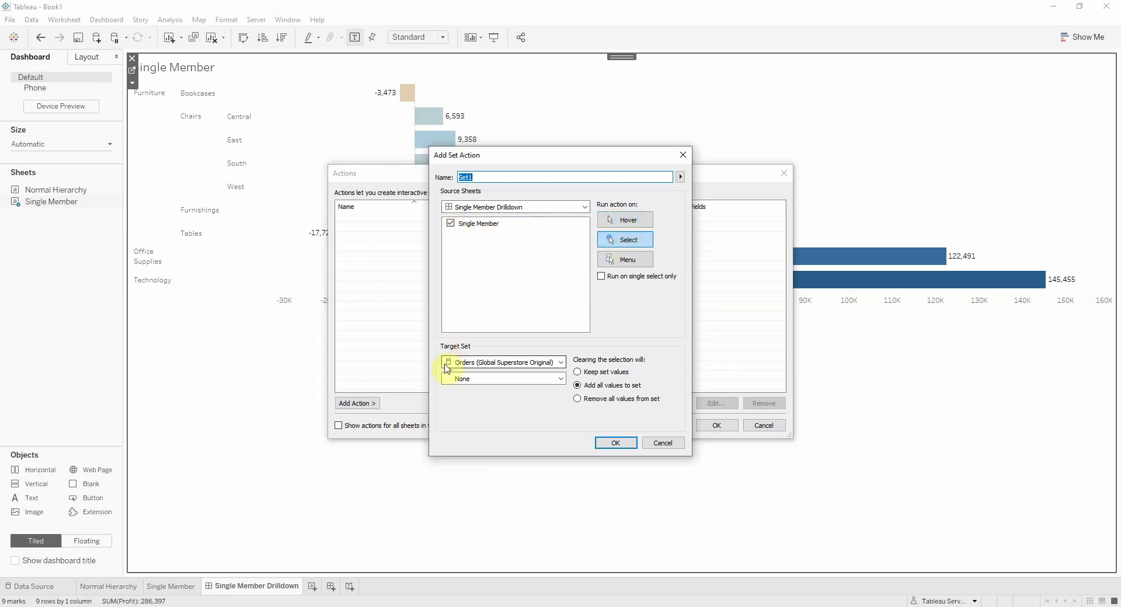
click(493, 378)
click(486, 400)
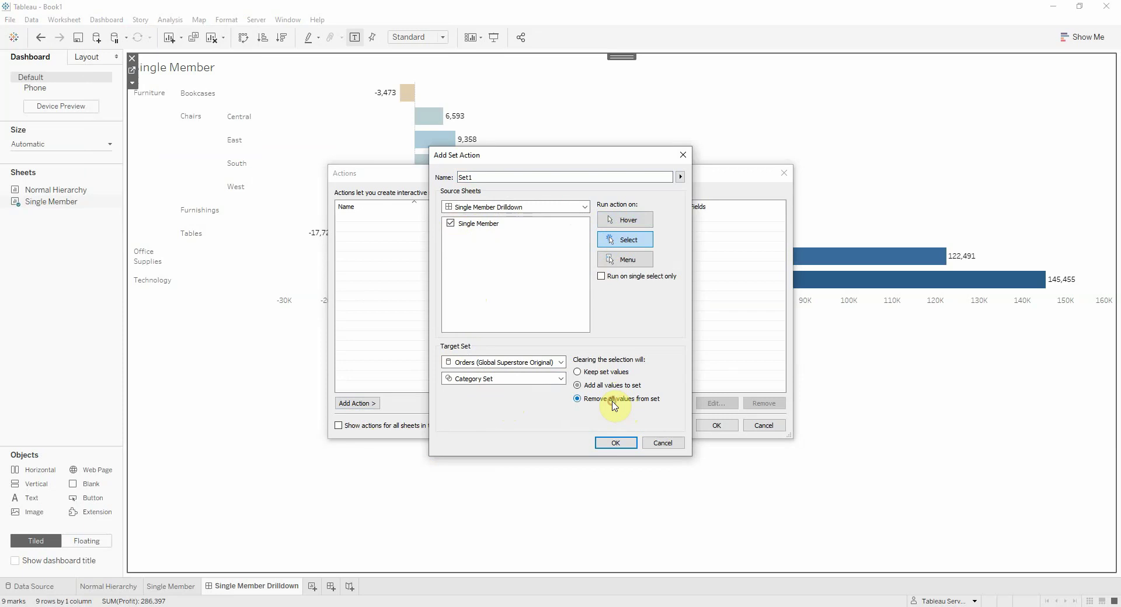
click(507, 175)
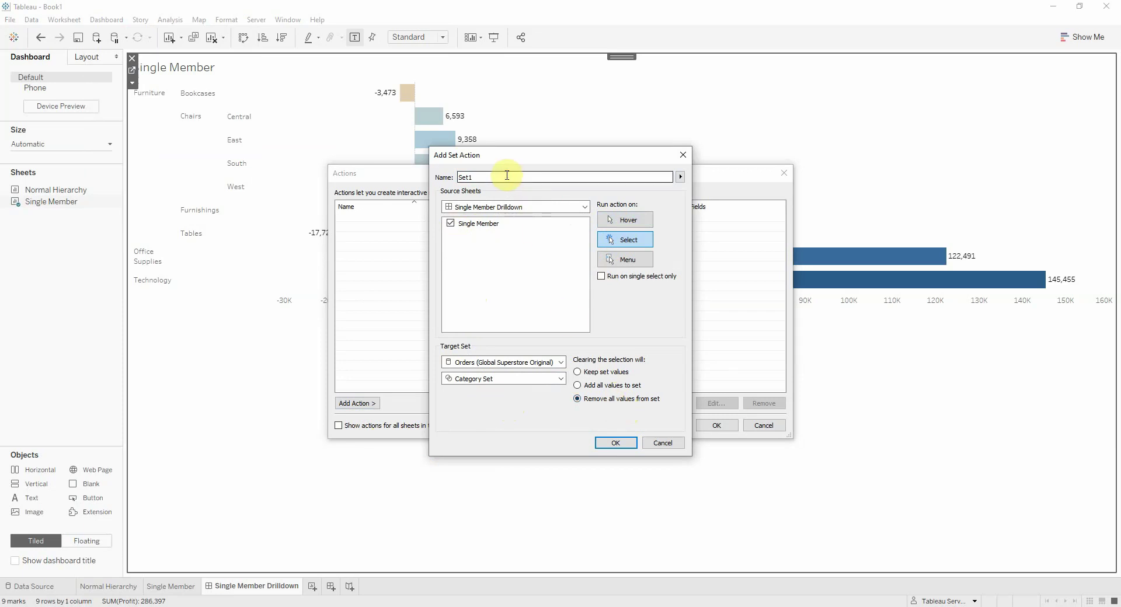
drag(505, 175, 440, 181)
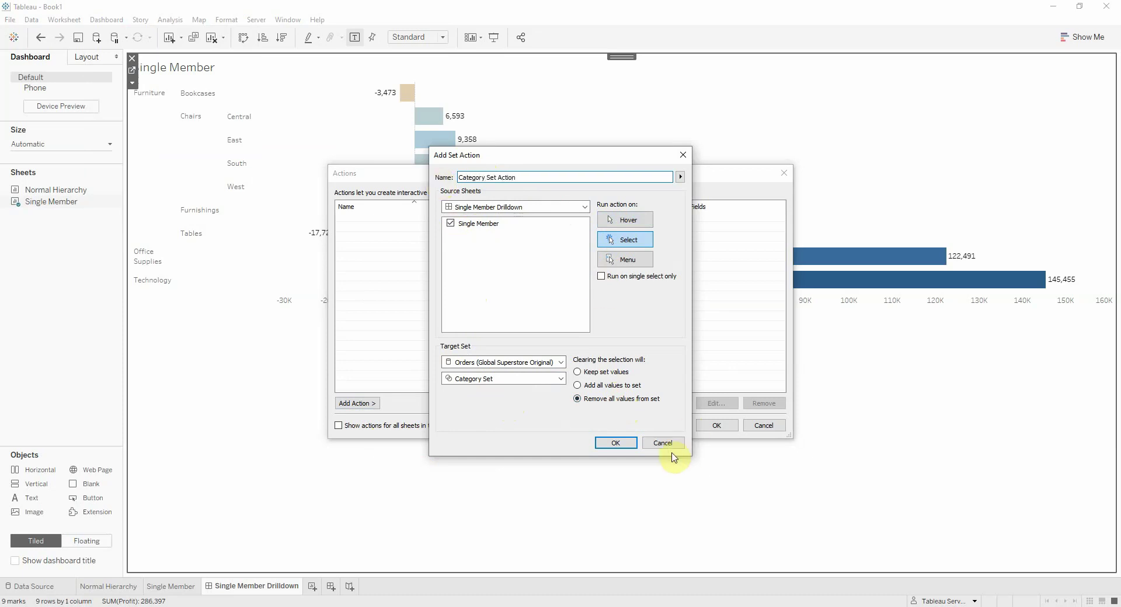
click(615, 442)
- Add Subcategory Expand Set Action targeting Subcategory Expand Set, removing all values when cleared
click(370, 406)
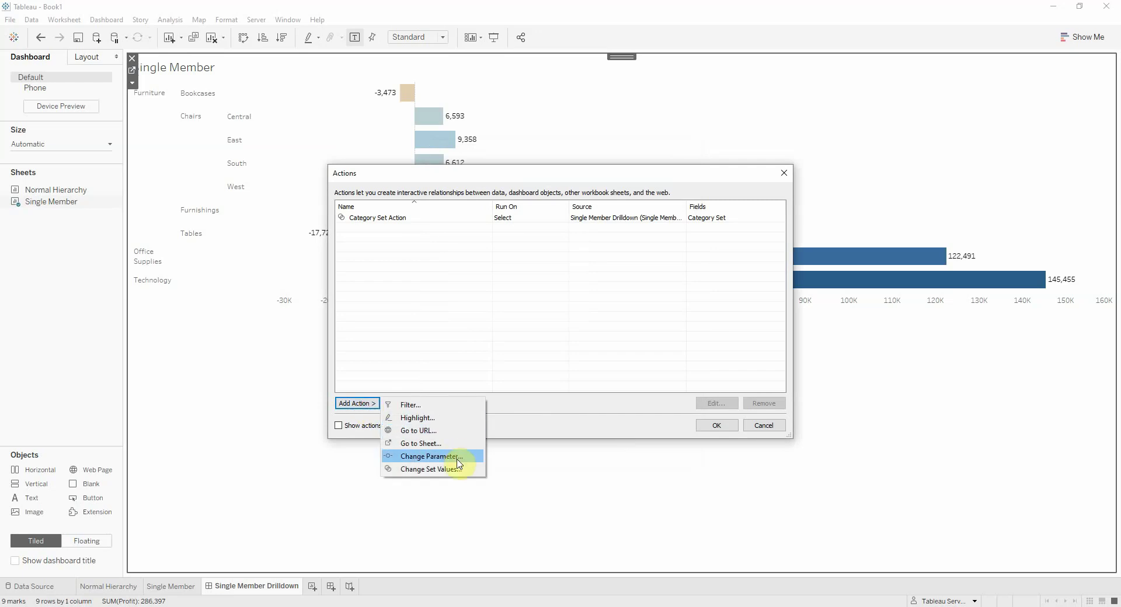
click(458, 469)
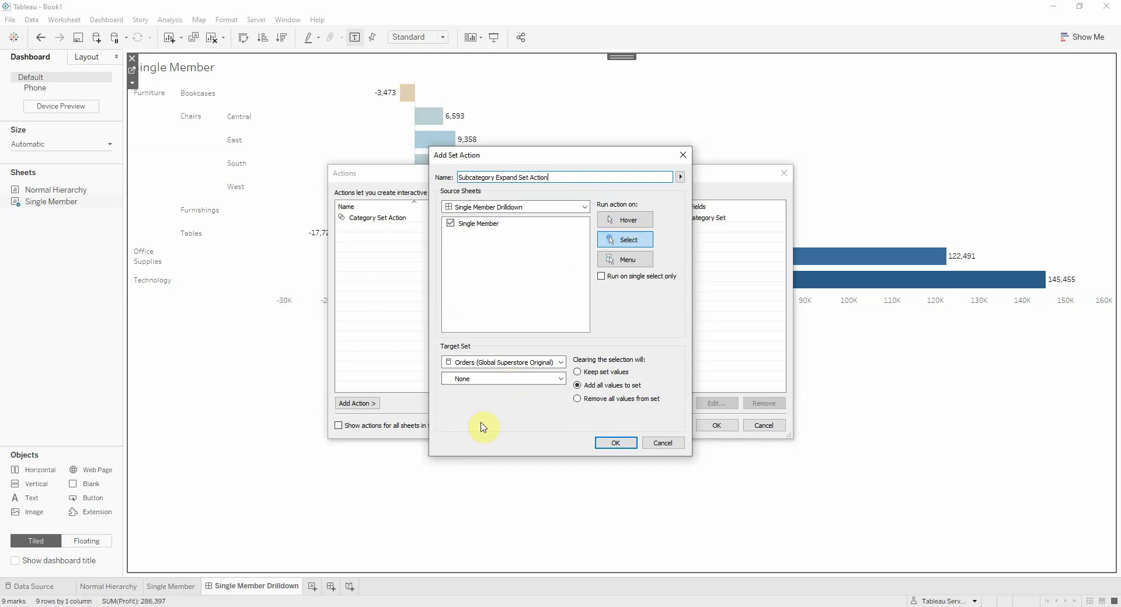
click(588, 399)
click(501, 378)
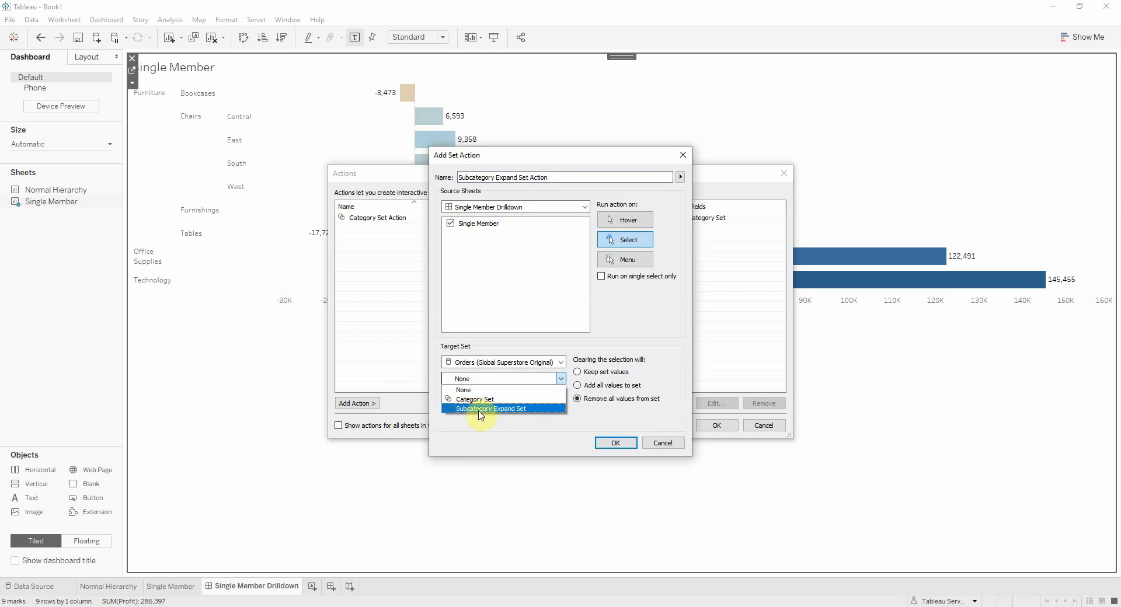
click(494, 408)
click(627, 443)
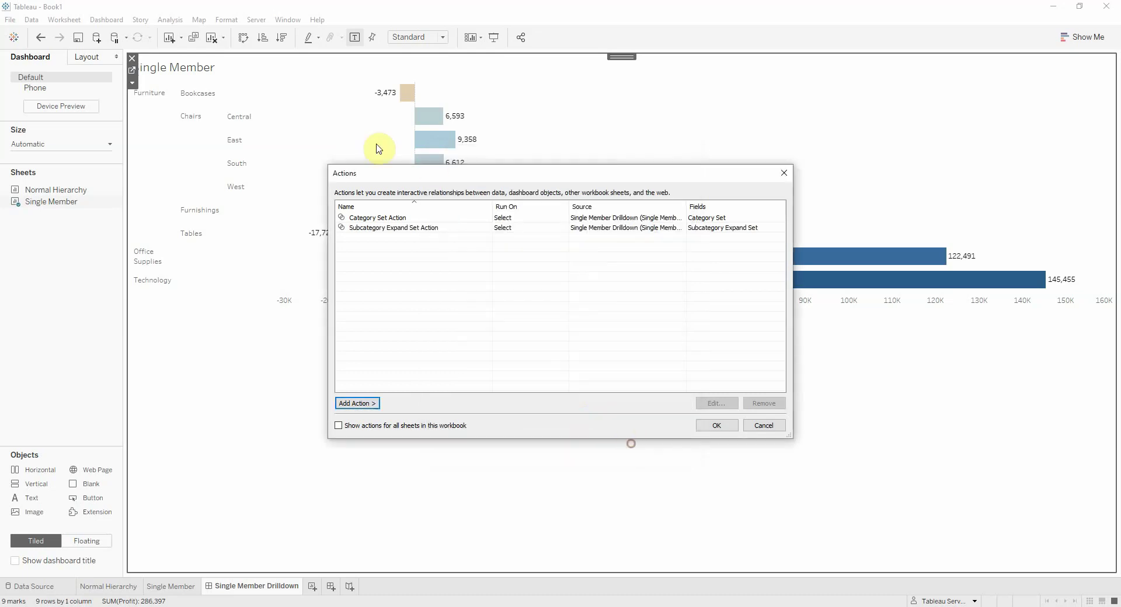
- Test drilling Office Supplies into Fasteners and Furniture into Tables regions, then clear selection
click(716, 425)
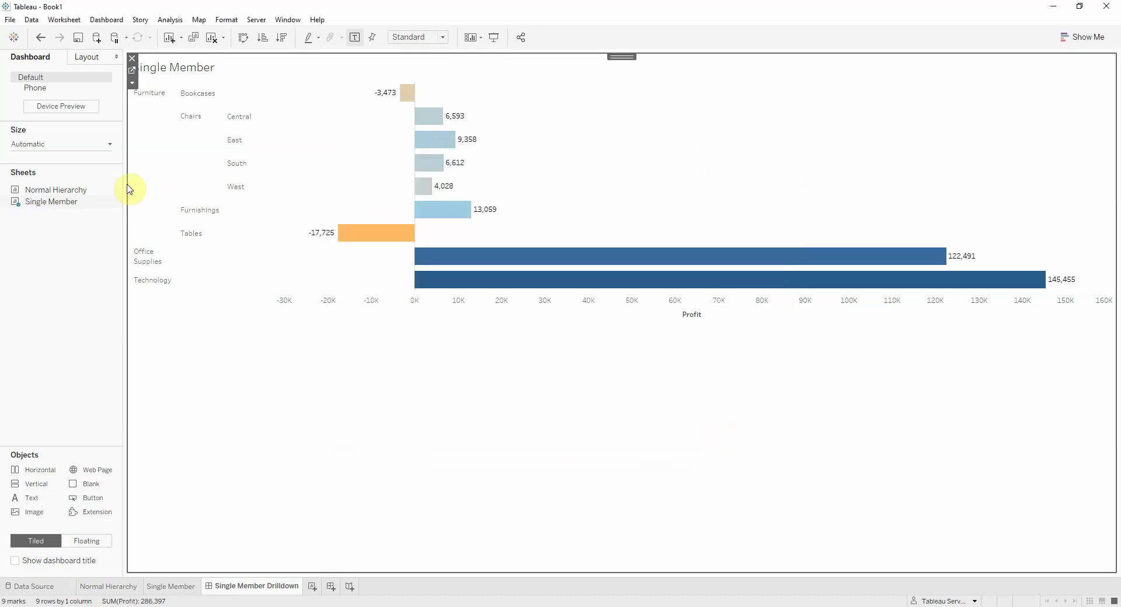
click(158, 250)
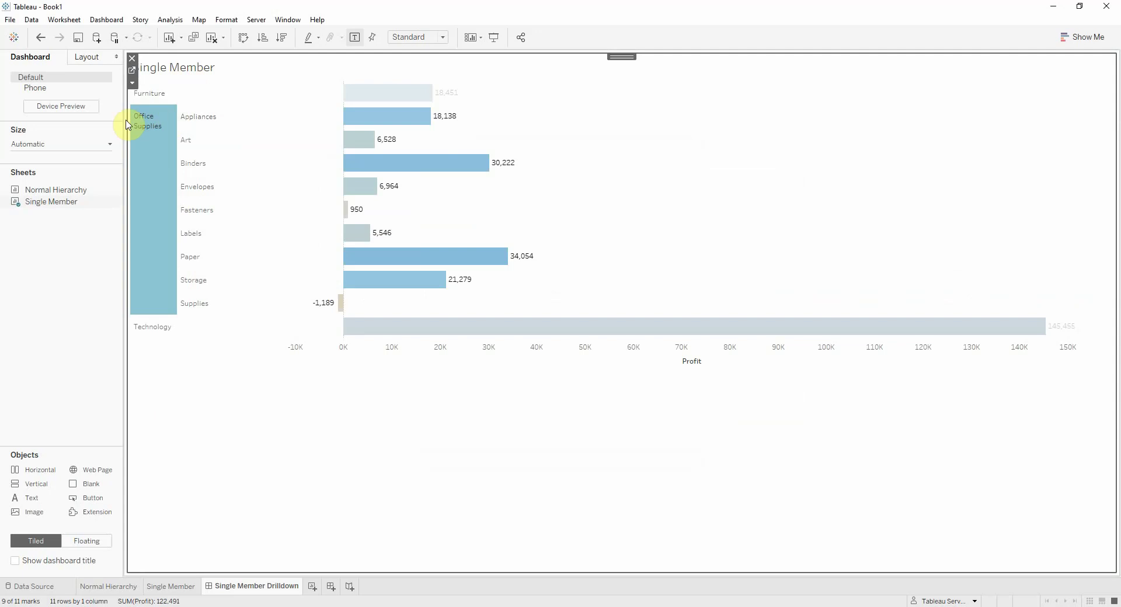
click(196, 210)
click(194, 233)
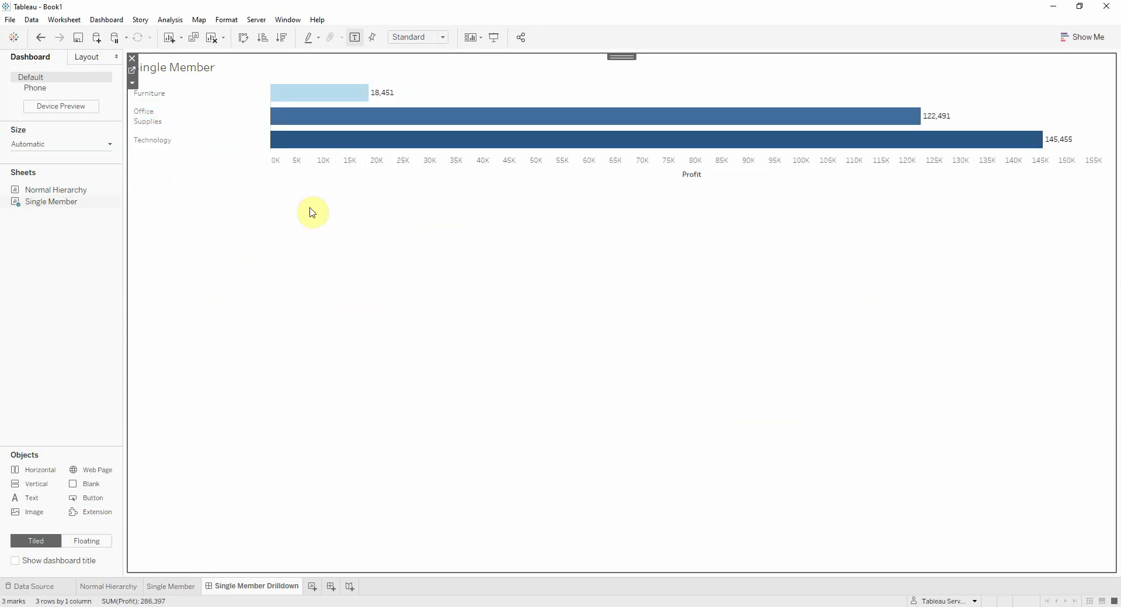
click(150, 94)
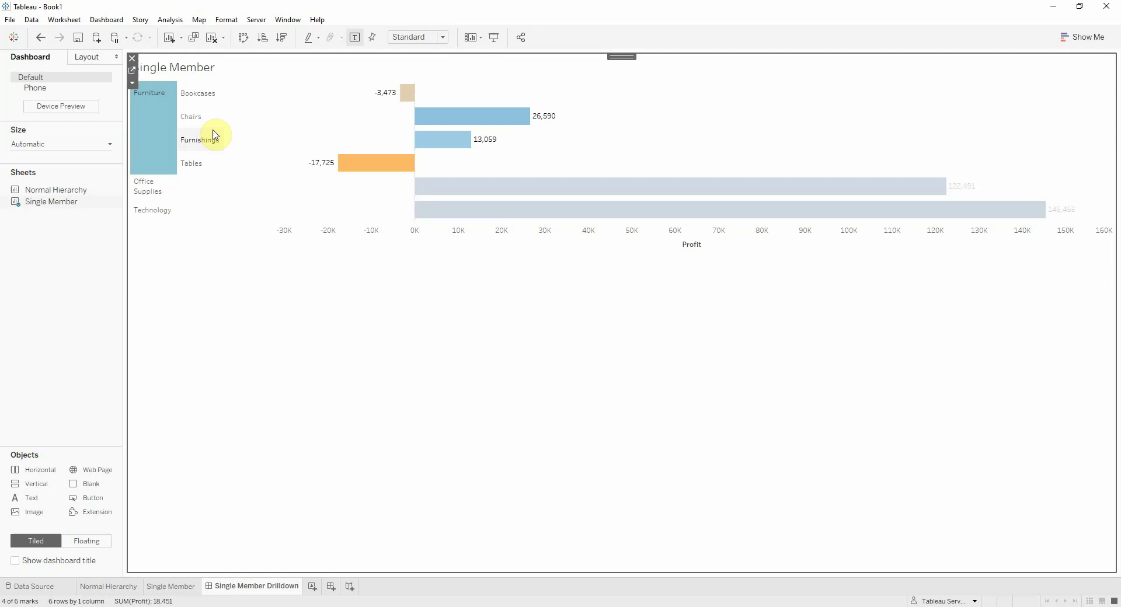
click(203, 163)
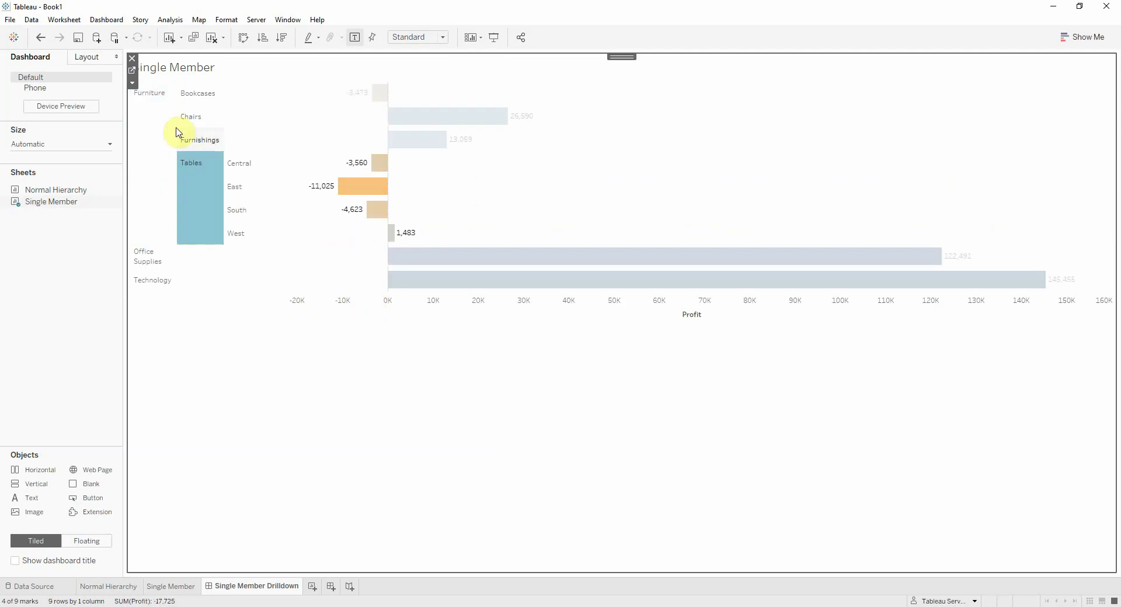
drag(429, 238, 357, 100)
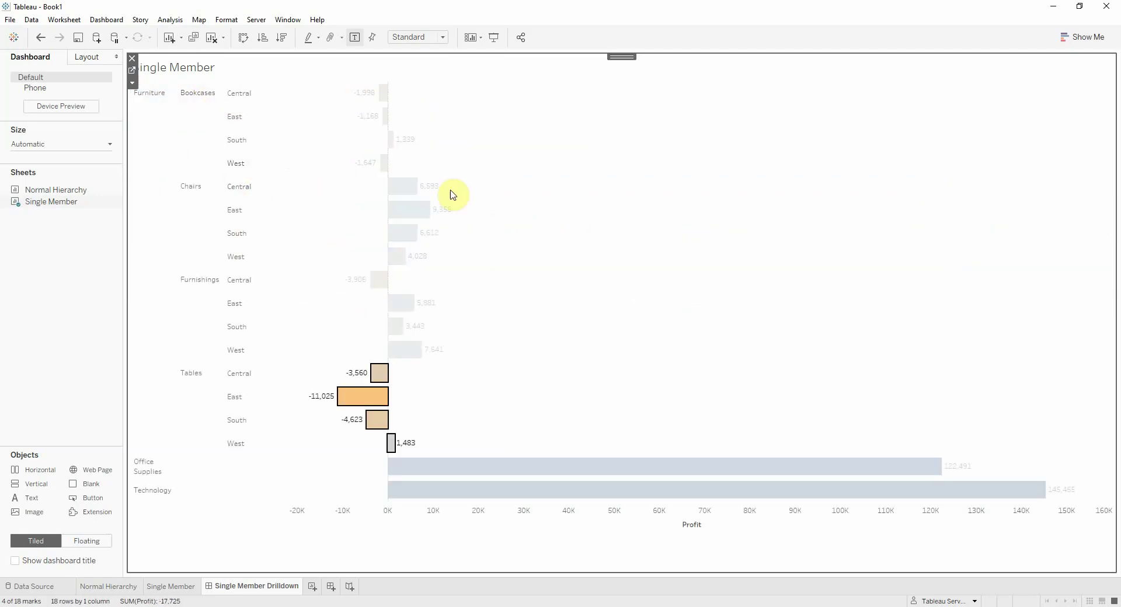
click(494, 245)
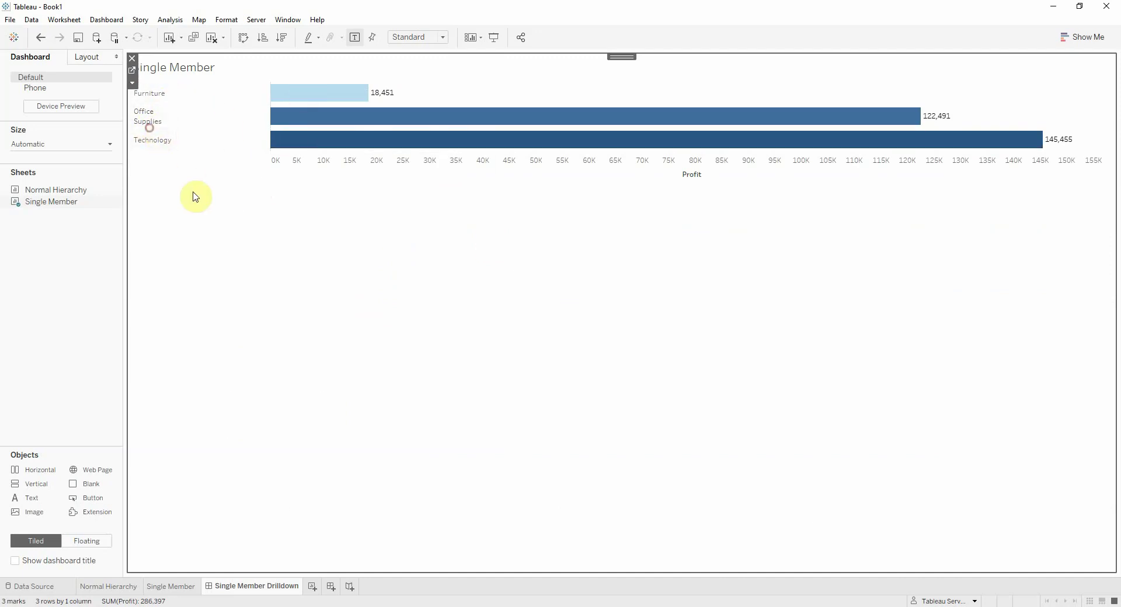
- Drill Office Supplies into Art and all its regions, then show all 17 subcategories
click(152, 117)
click(192, 140)
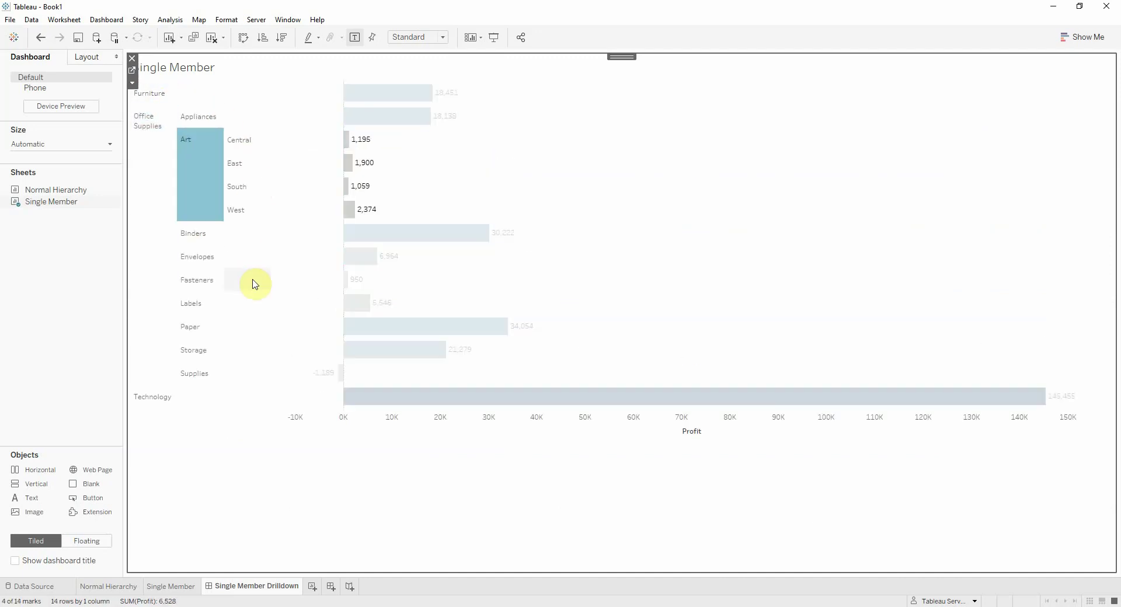
click(521, 155)
click(146, 117)
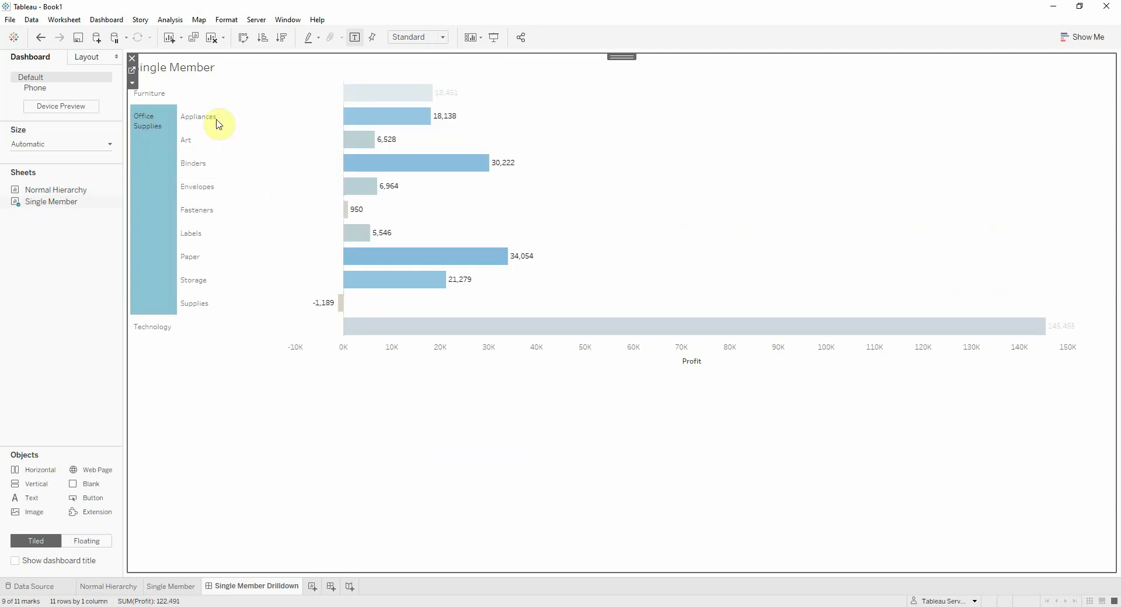
drag(505, 113, 333, 307)
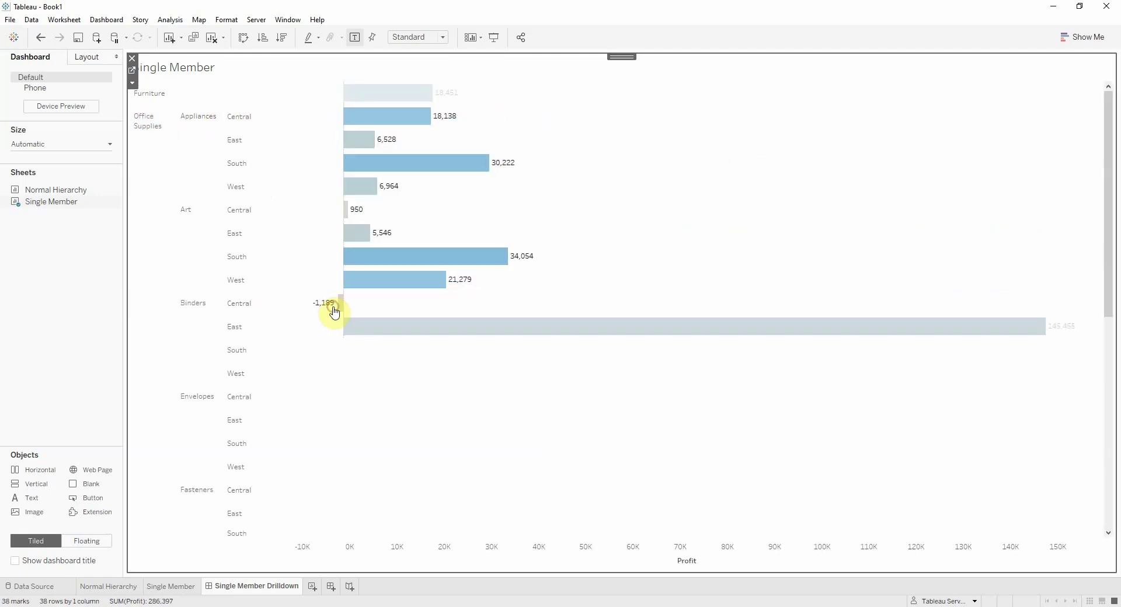
click(525, 205)
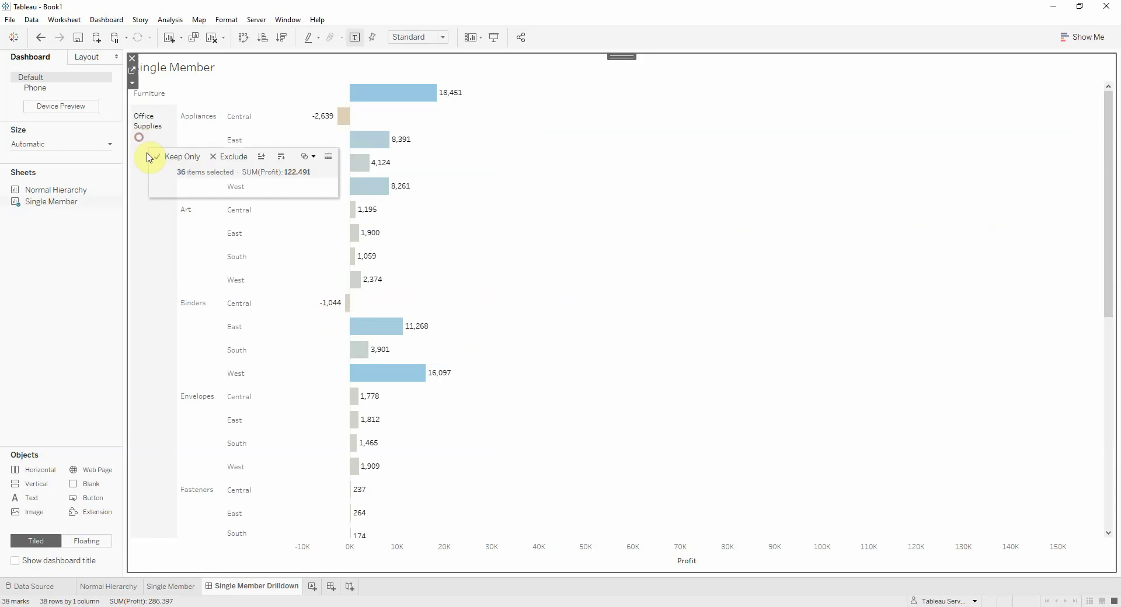
click(143, 130)
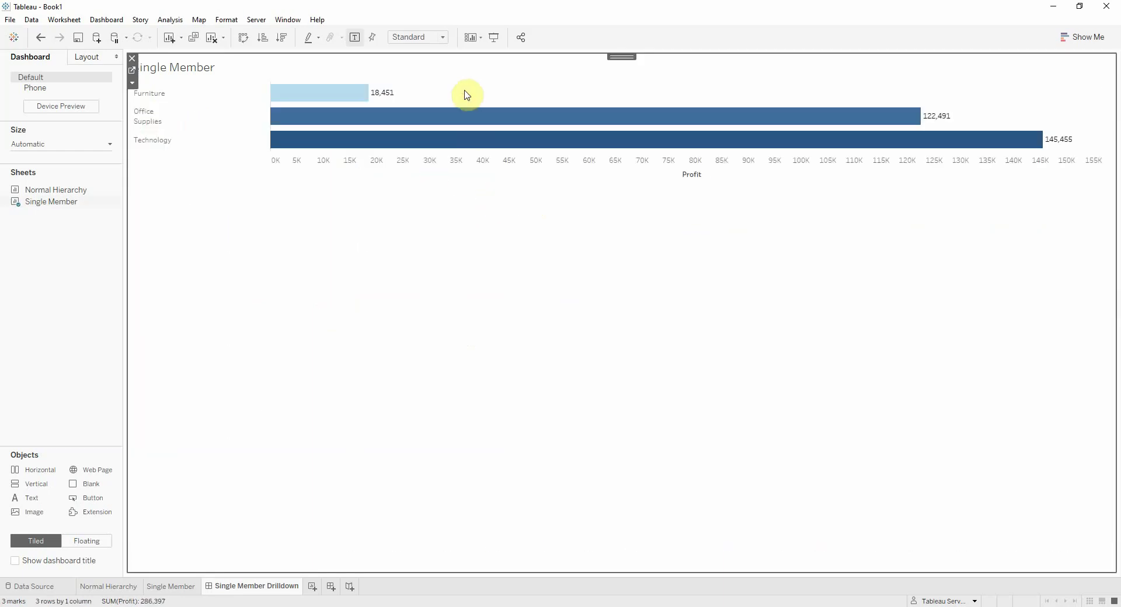
click(467, 96)
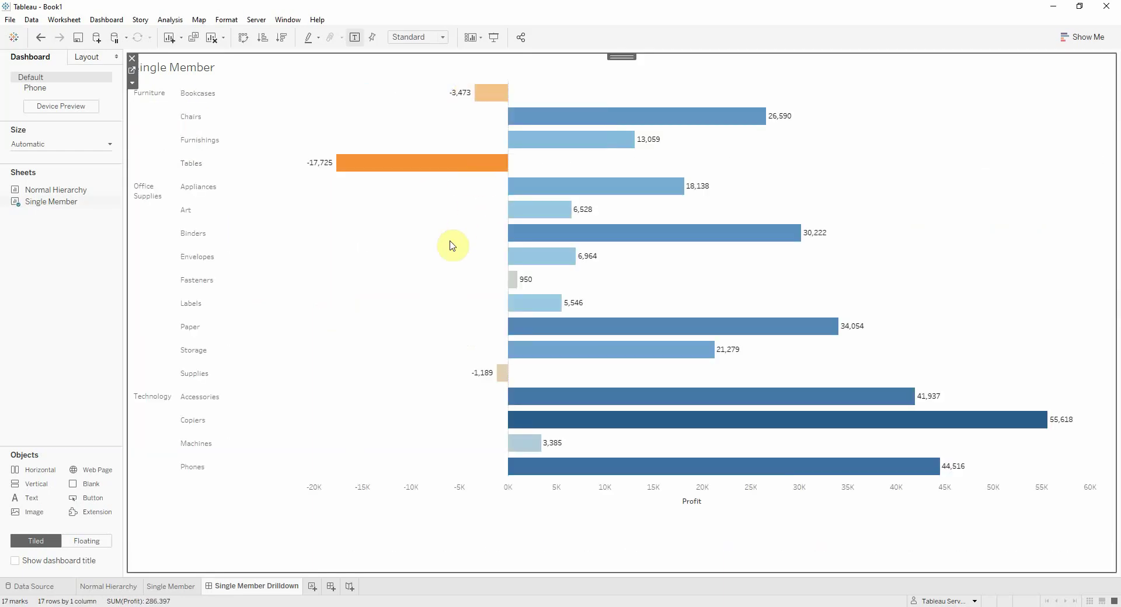